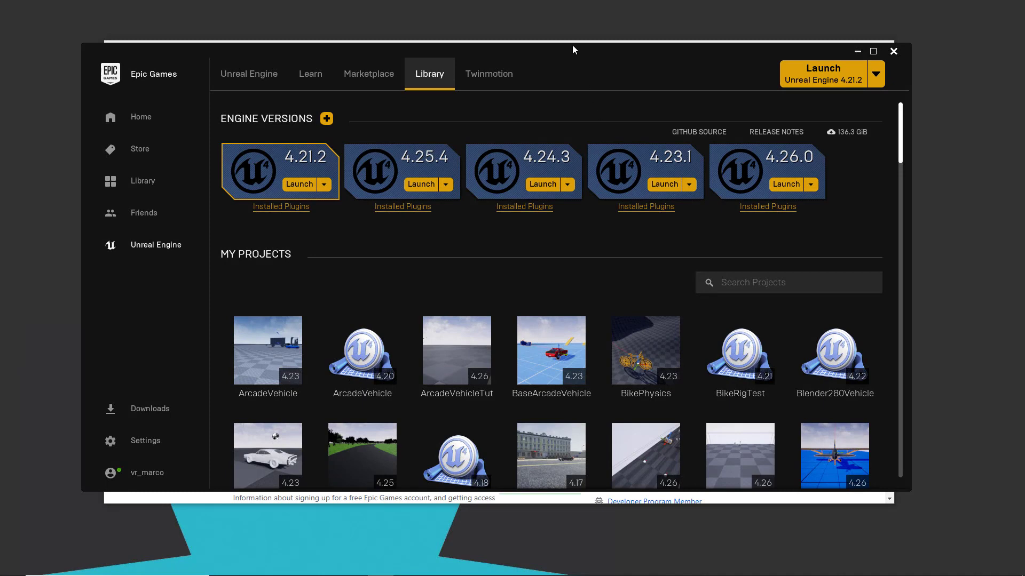
# Step: Minimize the Epic Games Launcher and open the EpicGames UnrealEngine repository on GitHub
pyautogui.moveTo(572, 46); pyautogui.dragTo(575, 50)
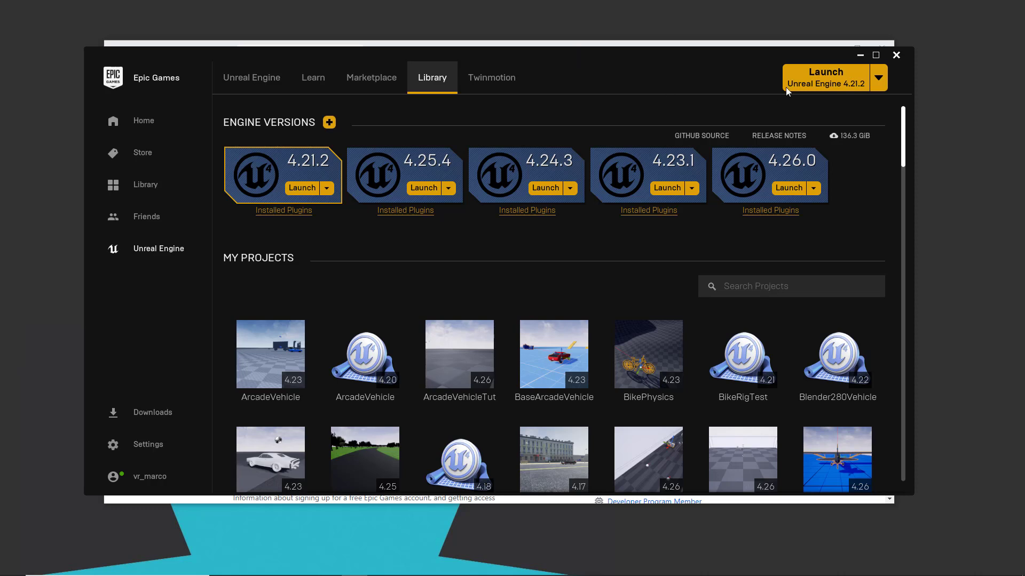
pyautogui.click(859, 55)
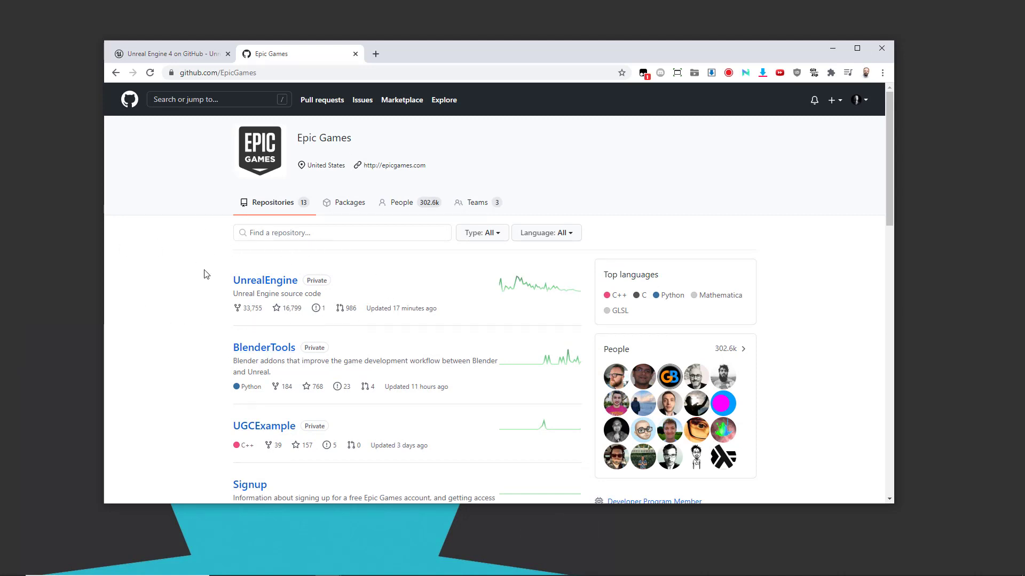
pyautogui.click(253, 285)
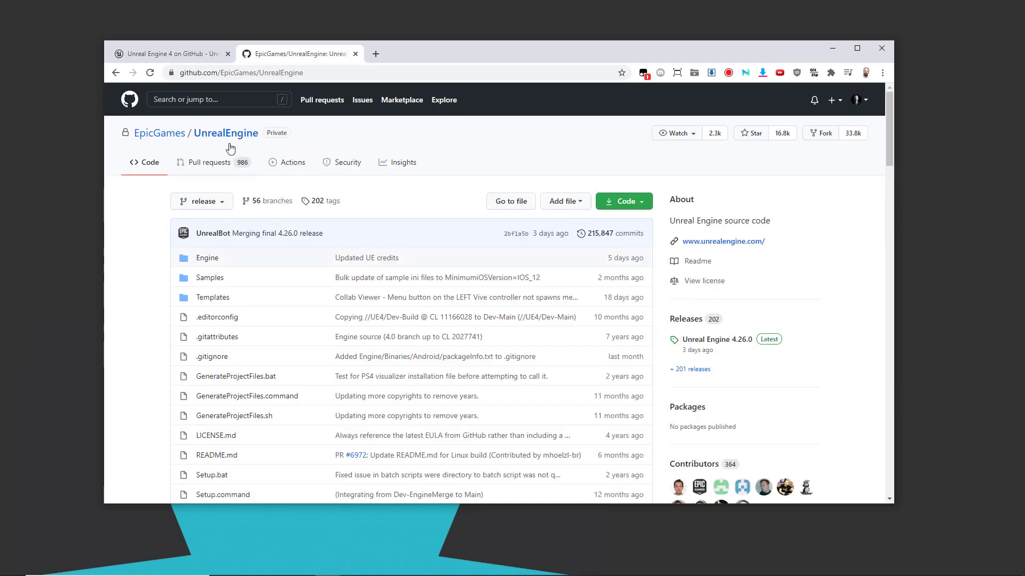
# Step: Examine the Unreal Engine guide on accessing the C++ source code through a GitHub account linked to Epic Games
pyautogui.click(172, 58)
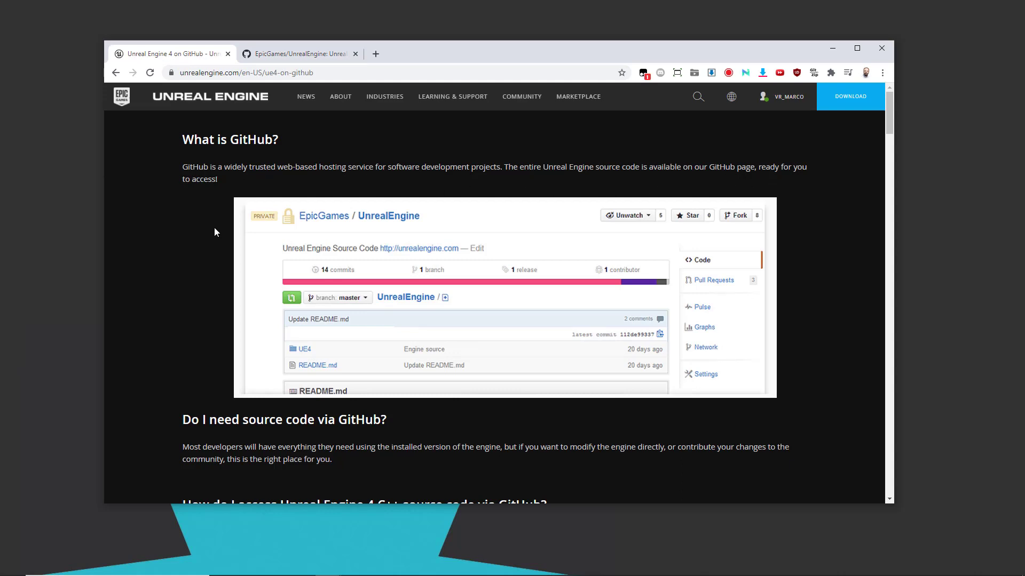
pyautogui.scroll(-3, 215, 231)
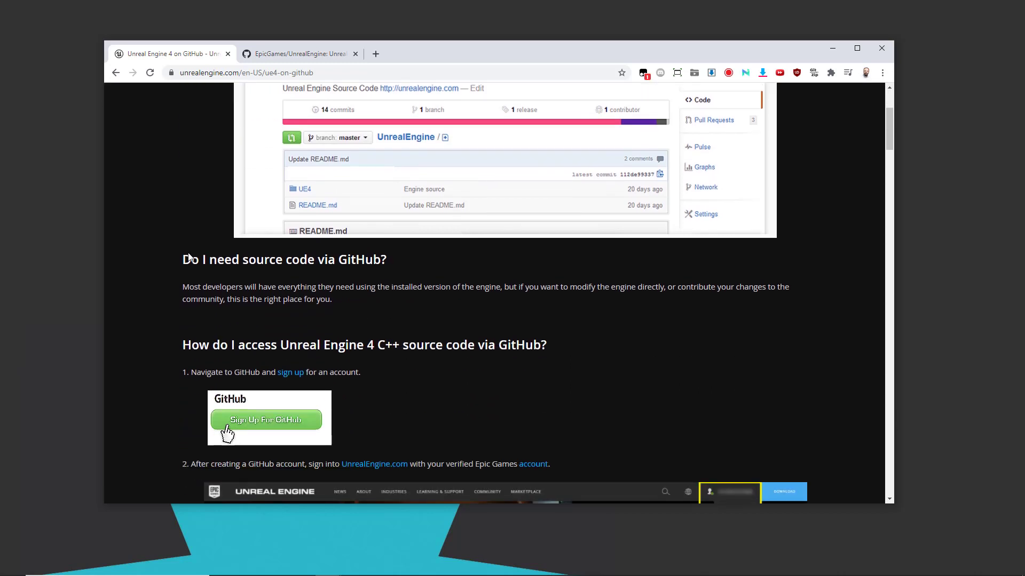
pyautogui.scroll(-2, 156, 289)
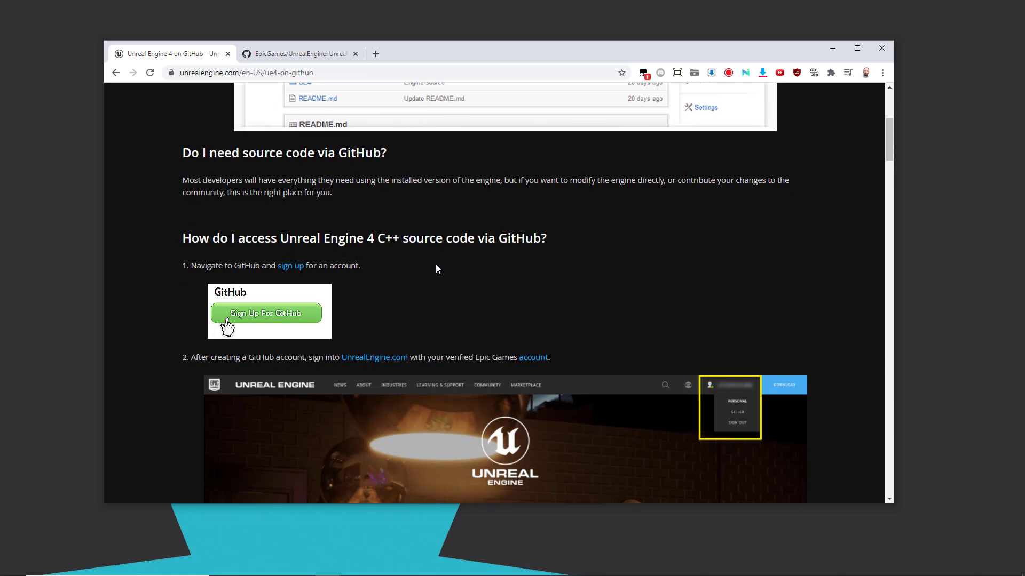
pyautogui.scroll(-2, 437, 265)
pyautogui.scroll(-5, 436, 263)
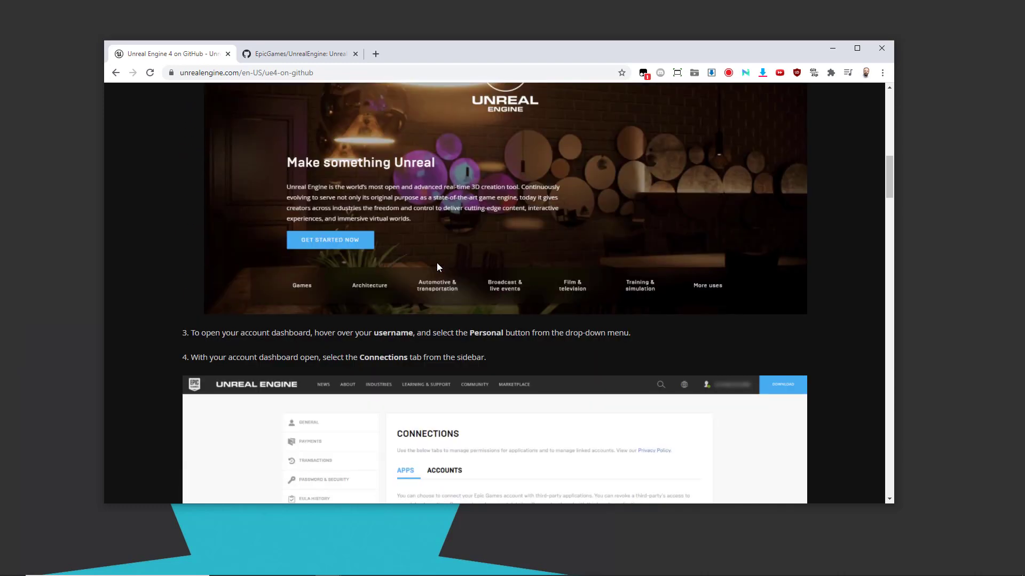
pyautogui.scroll(-5, 437, 265)
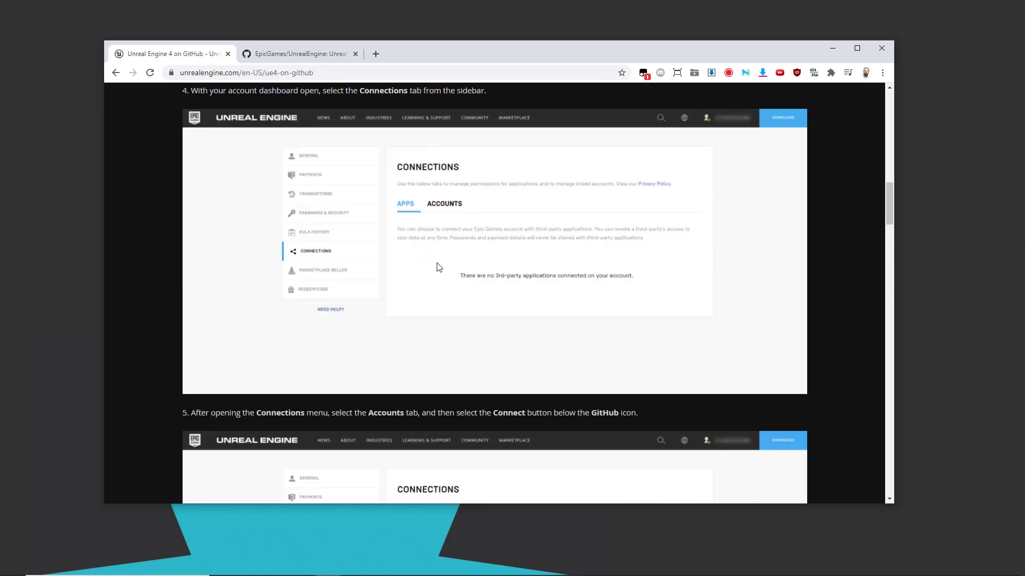
pyautogui.scroll(-3, 438, 267)
pyautogui.scroll(-5, 436, 267)
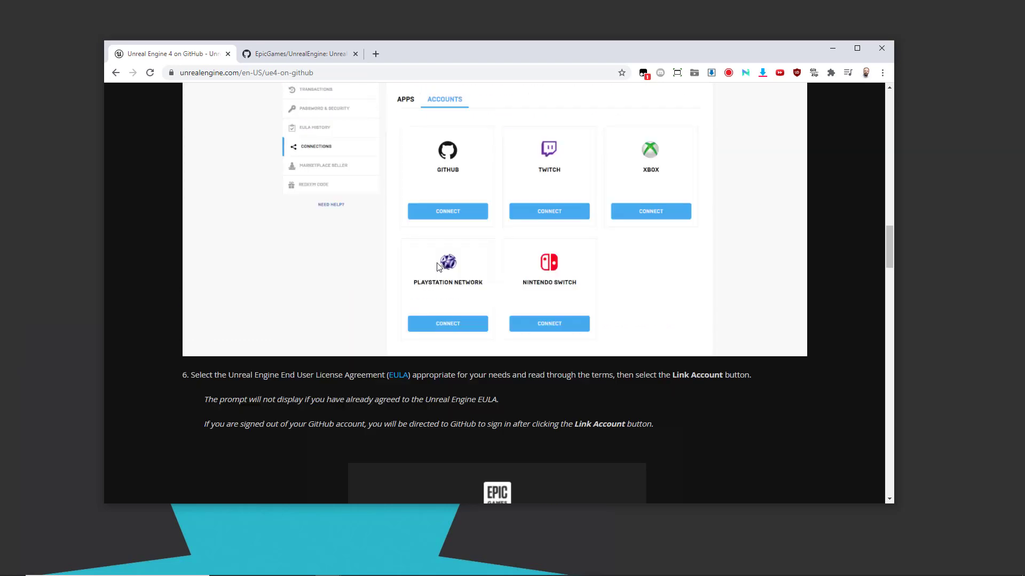
pyautogui.scroll(-2, 437, 267)
# Step: Open the GitHub repository in Visual Studio and select the existing local UnrealEngine repository instead of cloning it again
pyautogui.click(311, 54)
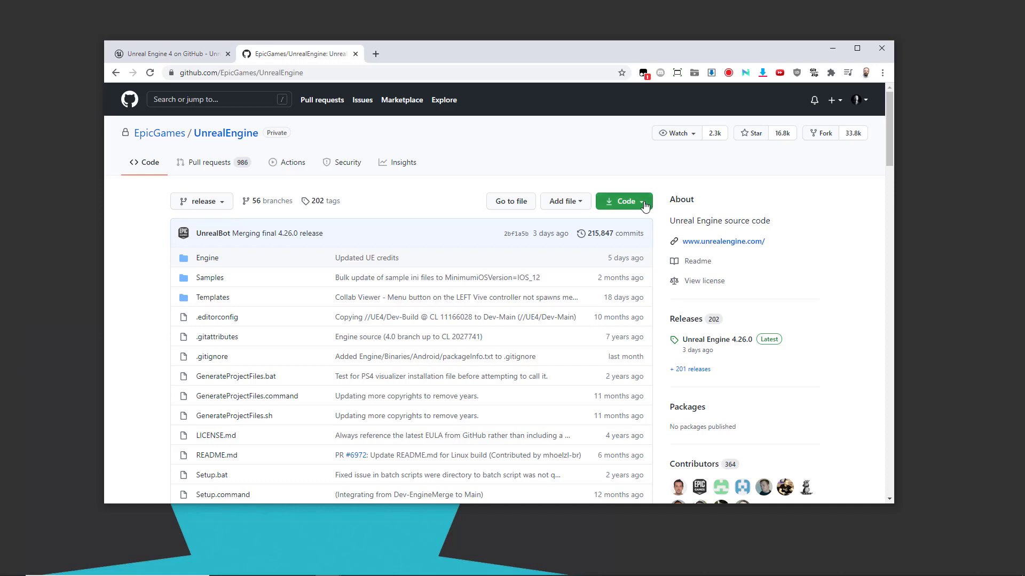
pyautogui.click(644, 204)
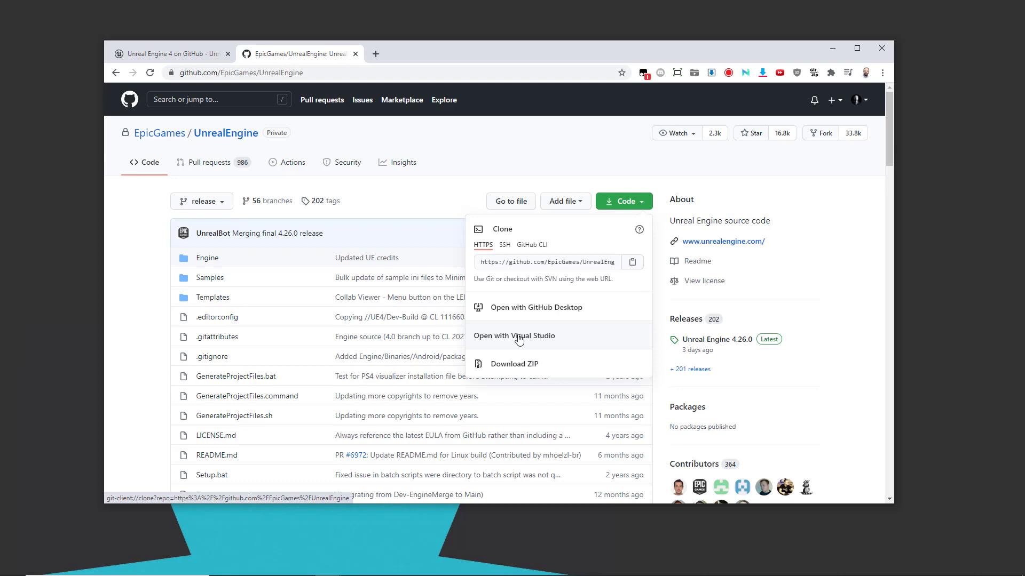
pyautogui.click(518, 338)
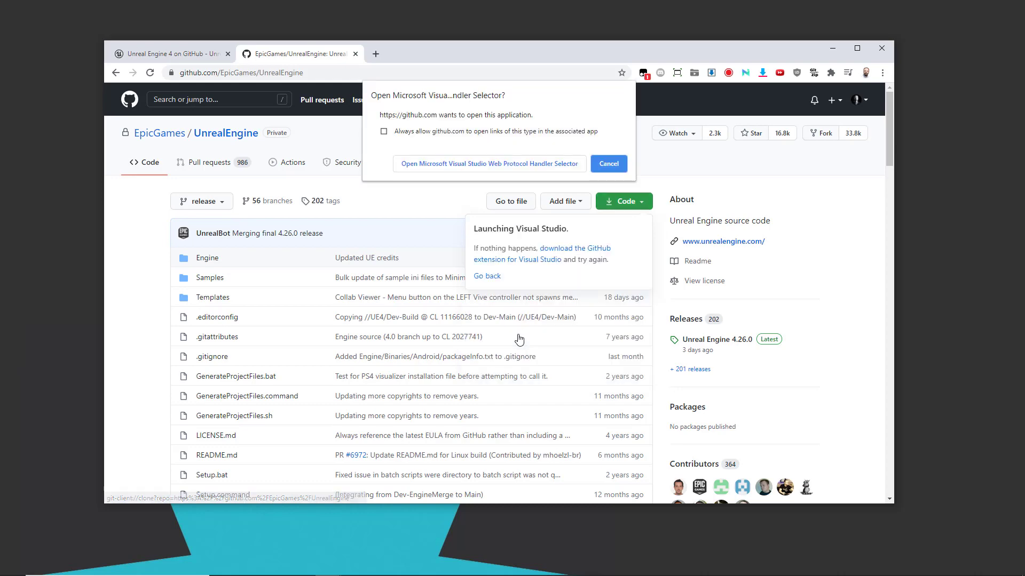
pyautogui.click(472, 160)
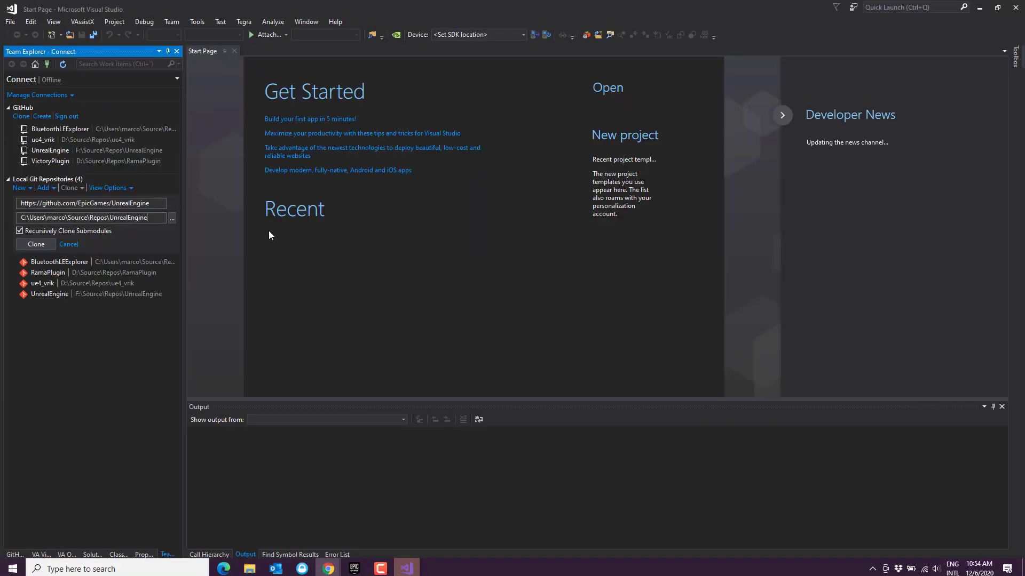
pyautogui.click(70, 245)
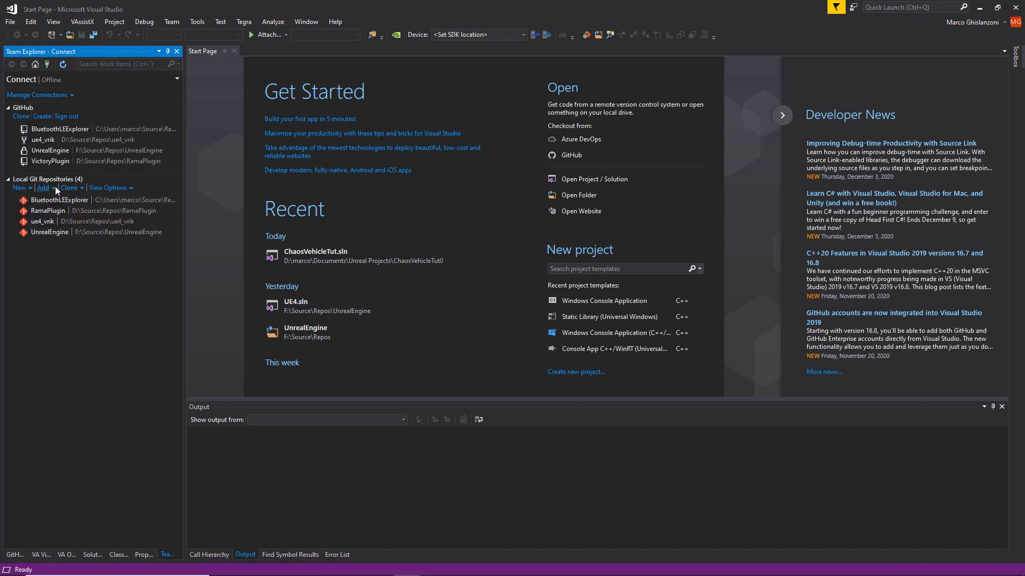
pyautogui.click(62, 233)
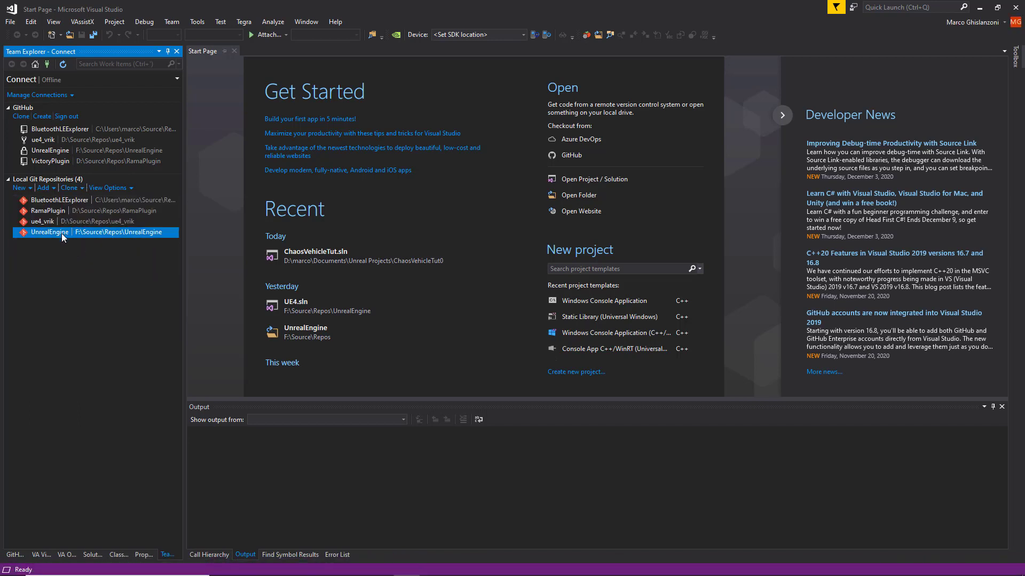
# Step: Switch to the File Explorer window showing the UnrealEngine folder and minimize the browser behind it
pyautogui.press('super+Tab')
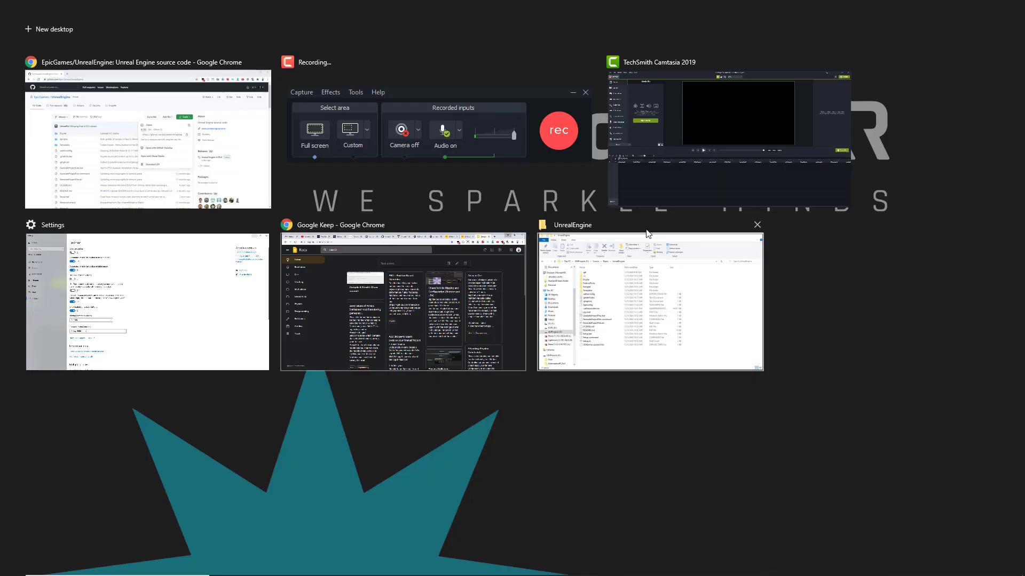
pyautogui.click(676, 295)
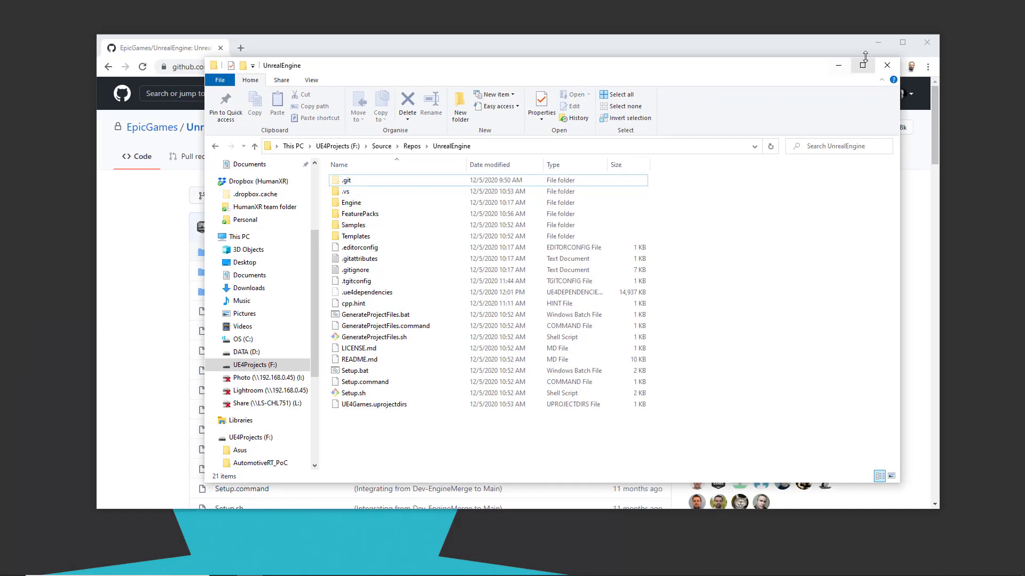
pyautogui.click(879, 40)
pyautogui.moveTo(583, 69); pyautogui.dragTo(568, 72)
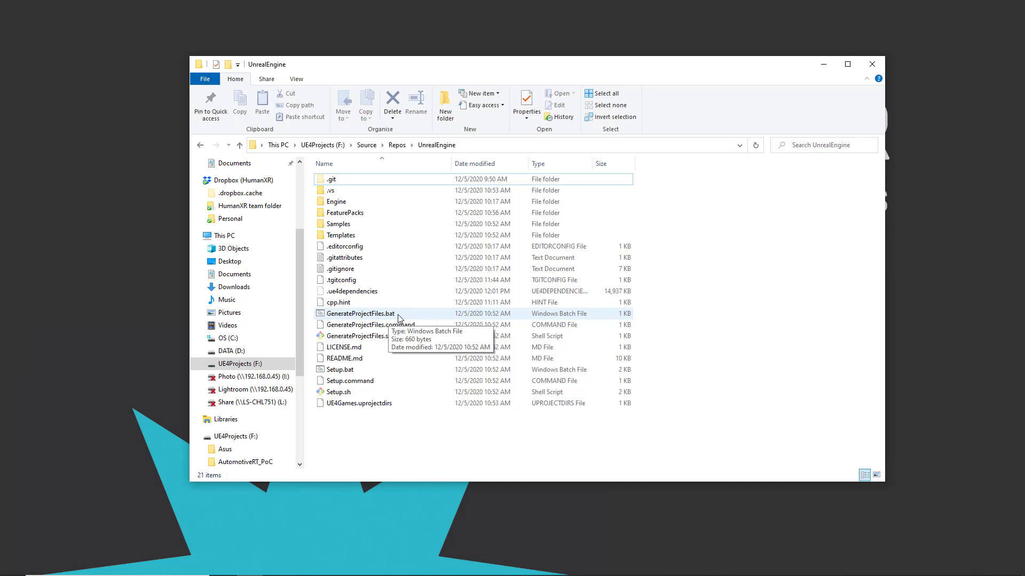
# Step: Open UE4Editor.Target.cs from the repository's Engine\Source folder in Notepad++
pyautogui.doubleClick(348, 205)
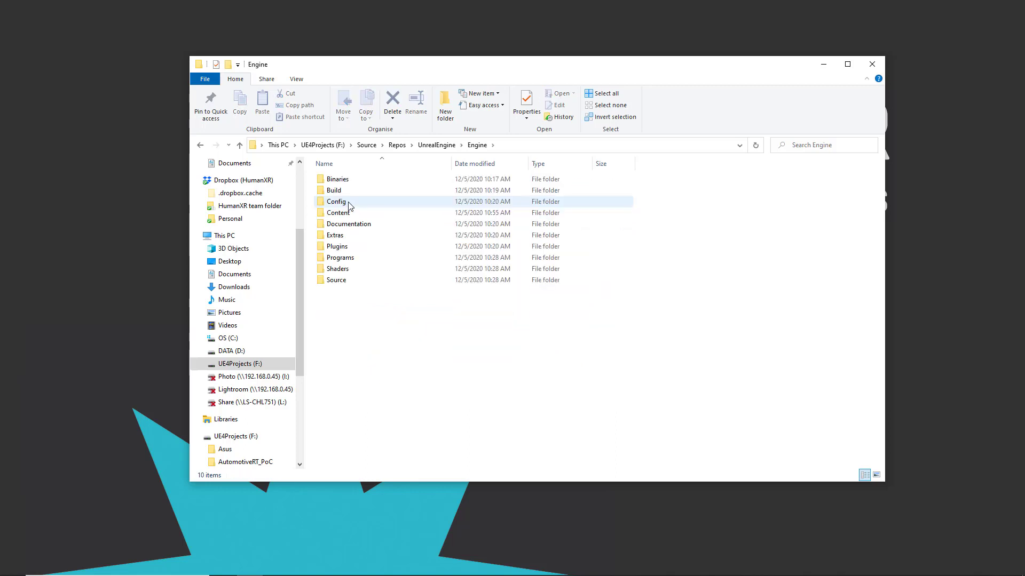
pyautogui.doubleClick(345, 280)
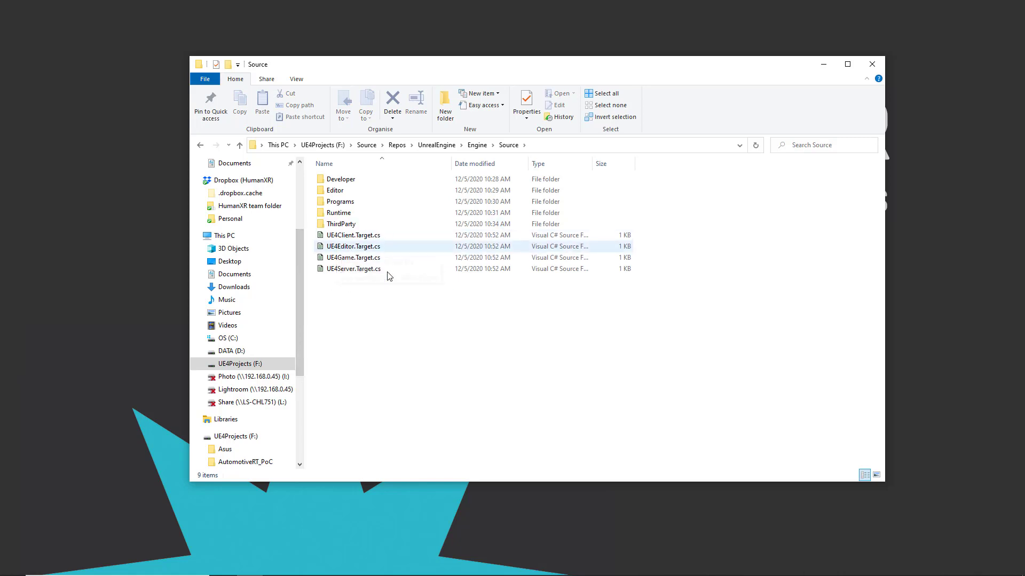
pyautogui.click(345, 247)
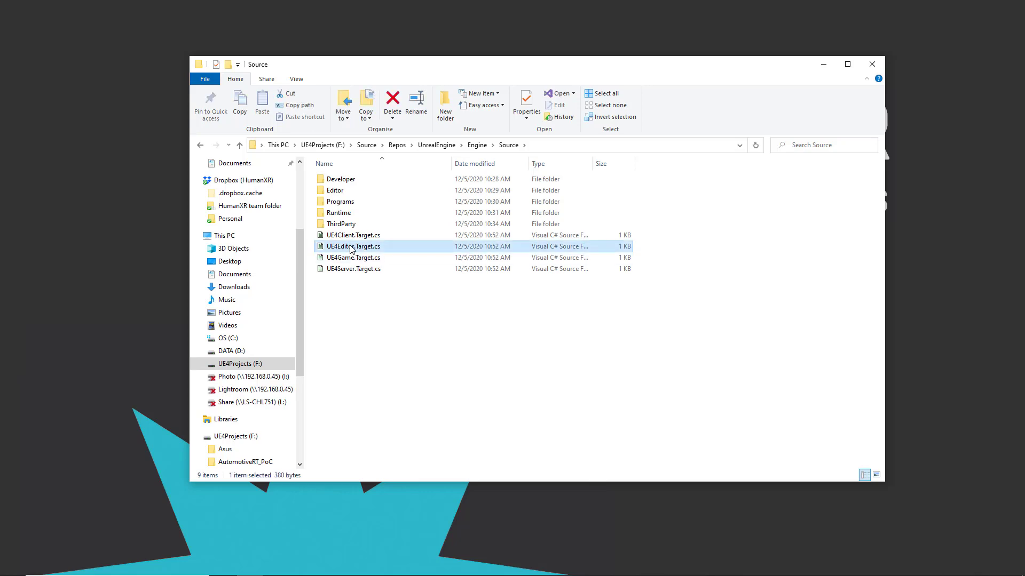
pyautogui.rightClick(350, 247)
pyautogui.click(395, 300)
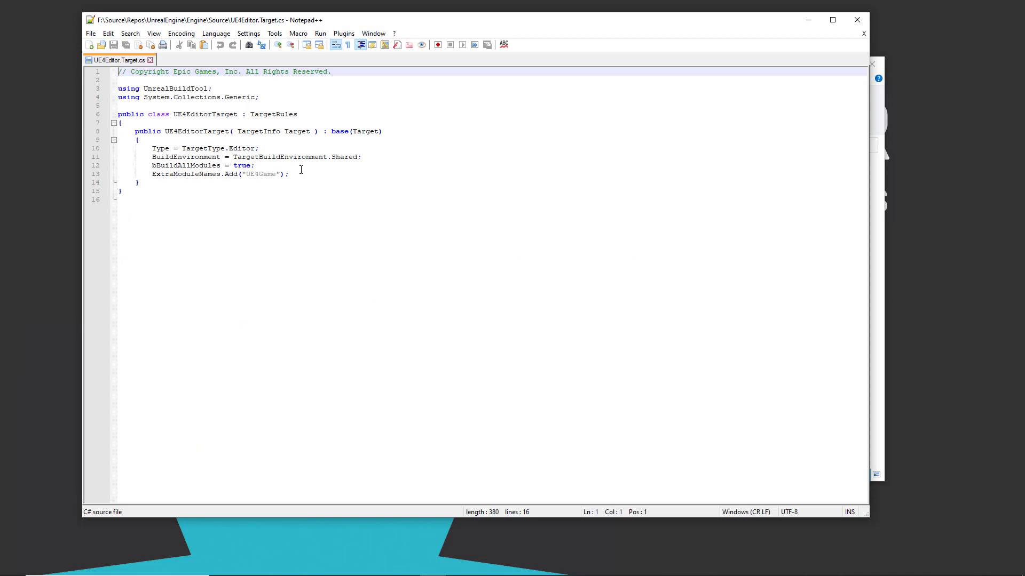
# Step: Add the line "bCompileChaos = true;" below the BuildEnvironment setting in UE4Editor.Target.cs
pyautogui.click(364, 157)
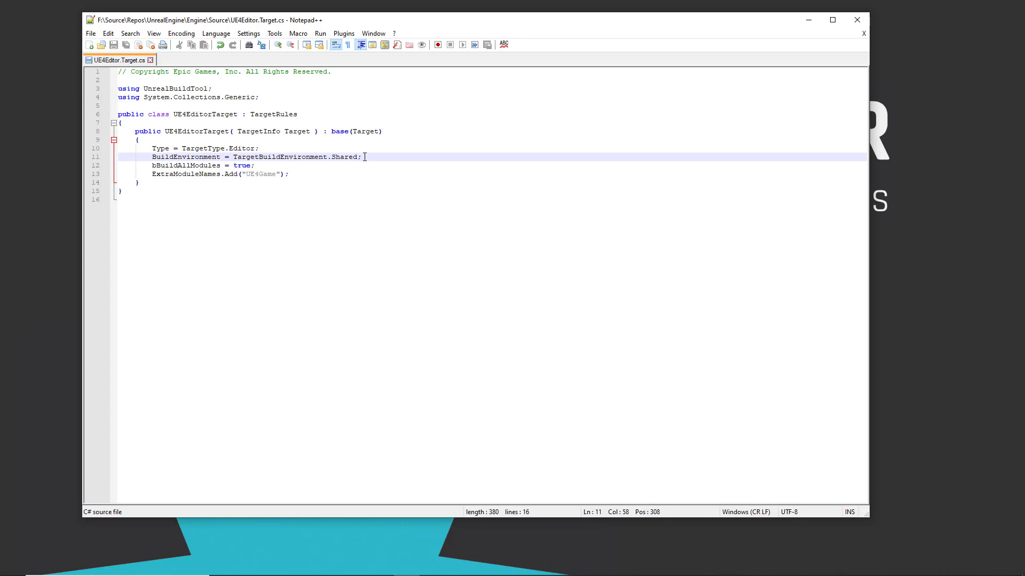
pyautogui.press('Return')
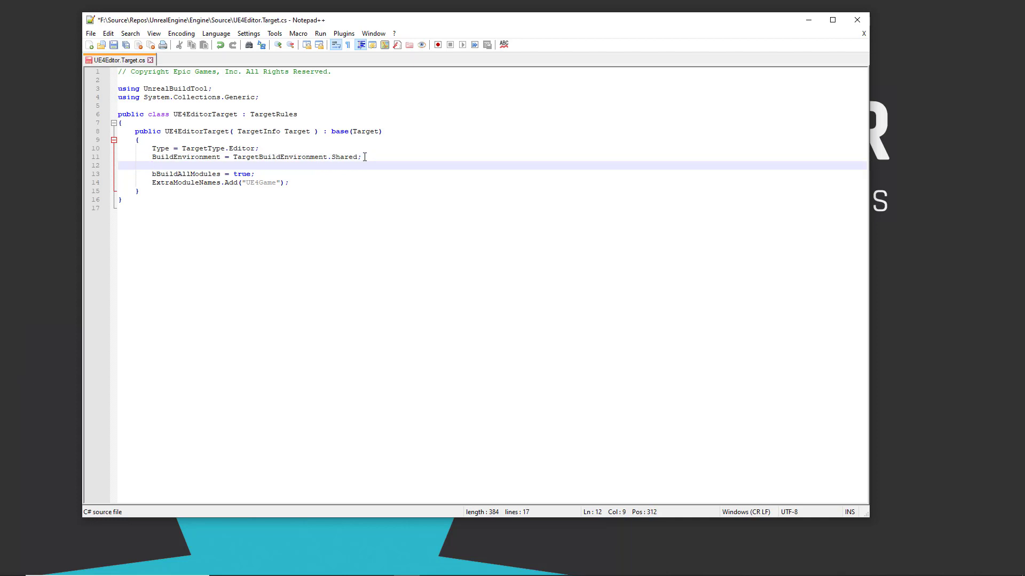
pyautogui.press('BackSpace')
pyautogui.press('BackSpace')
pyautogui.press('BackSpace')
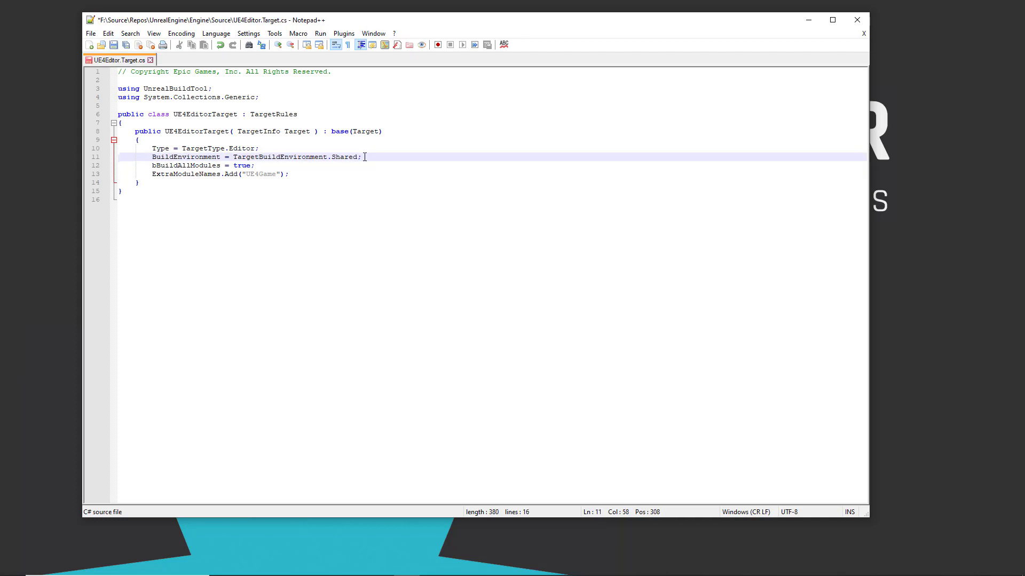
pyautogui.press('Return')
pyautogui.write('bC')
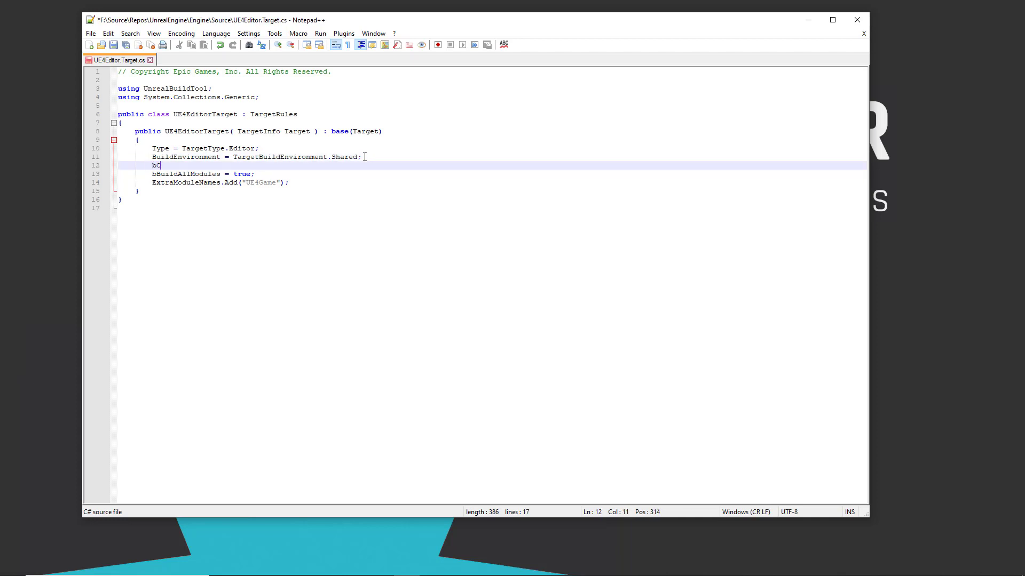
pyautogui.write('ompileChaos = true;')
# Step: Add a "bUseChaos = true" setting below the bCompileChaos line and save the file
pyautogui.press('Return')
pyautogui.write('bUseC')
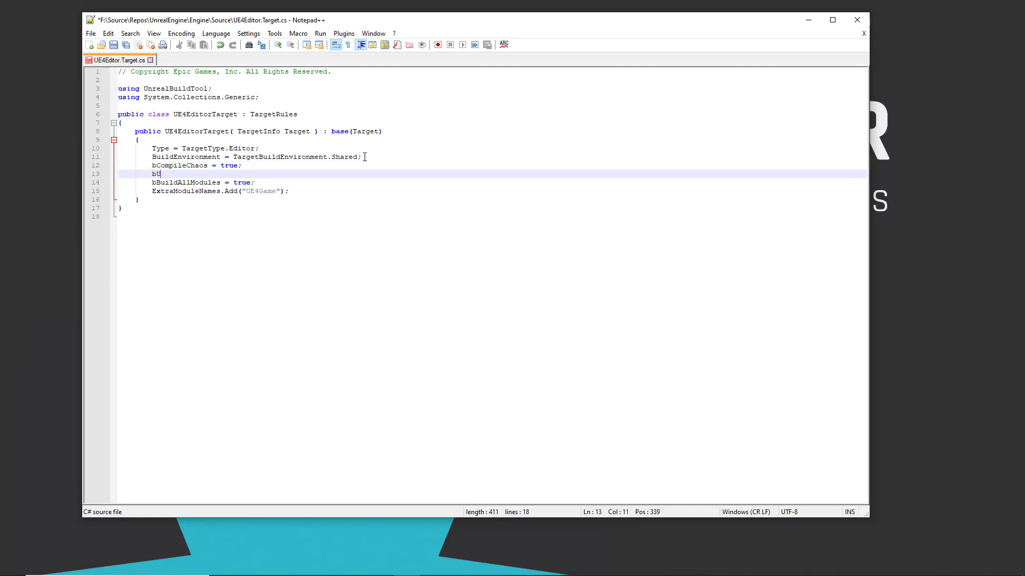
pyautogui.write('haos = true;')
pyautogui.click(115, 46)
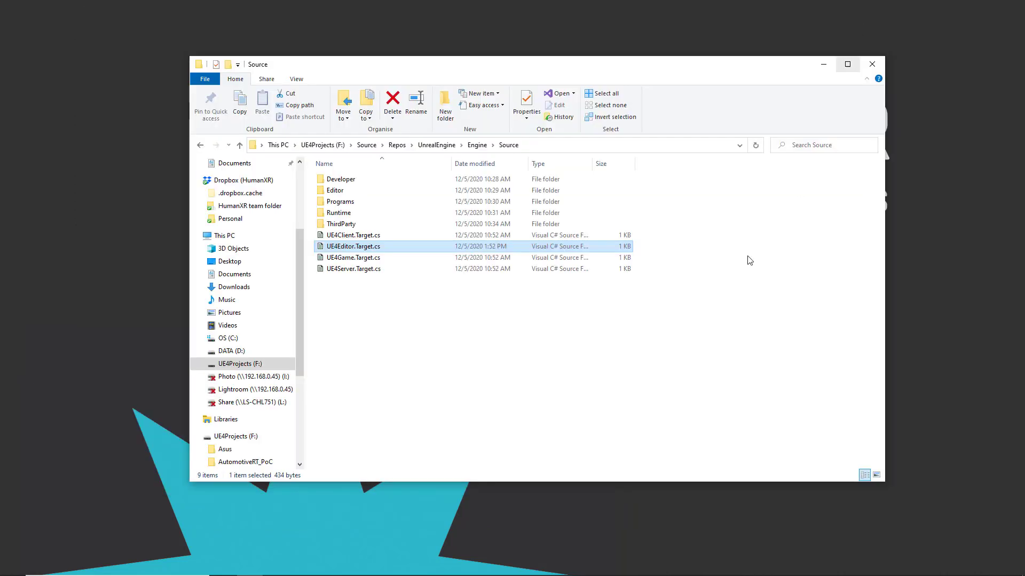
# Step: Return to the UnrealEngine root folder in File Explorer and run GenerateProjectFiles.bat
pyautogui.click(437, 145)
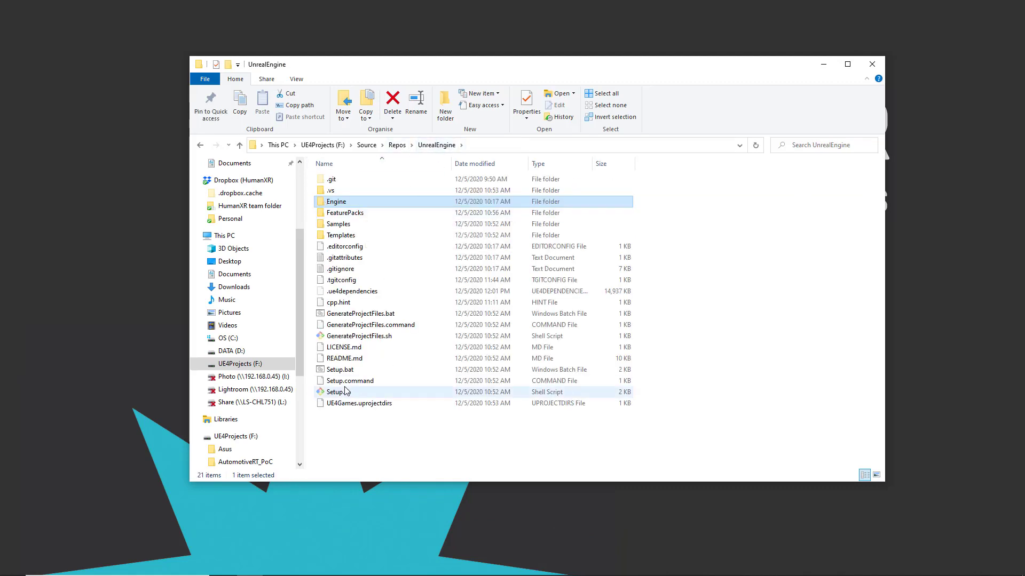
pyautogui.doubleClick(366, 314)
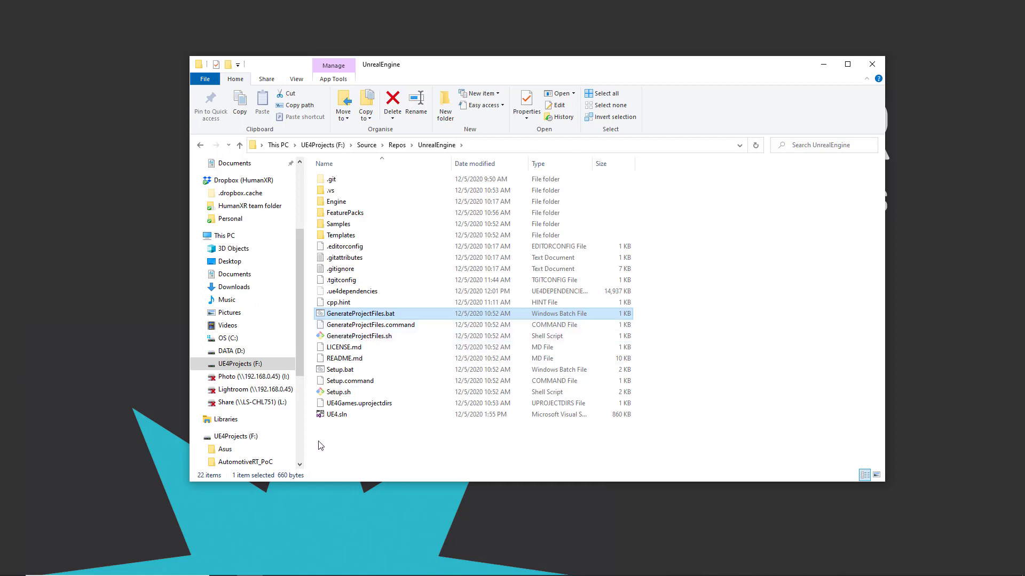
# Step: Open UE4.sln in Visual Studio and set the UE4 project as the startup project
pyautogui.moveTo(347, 421)
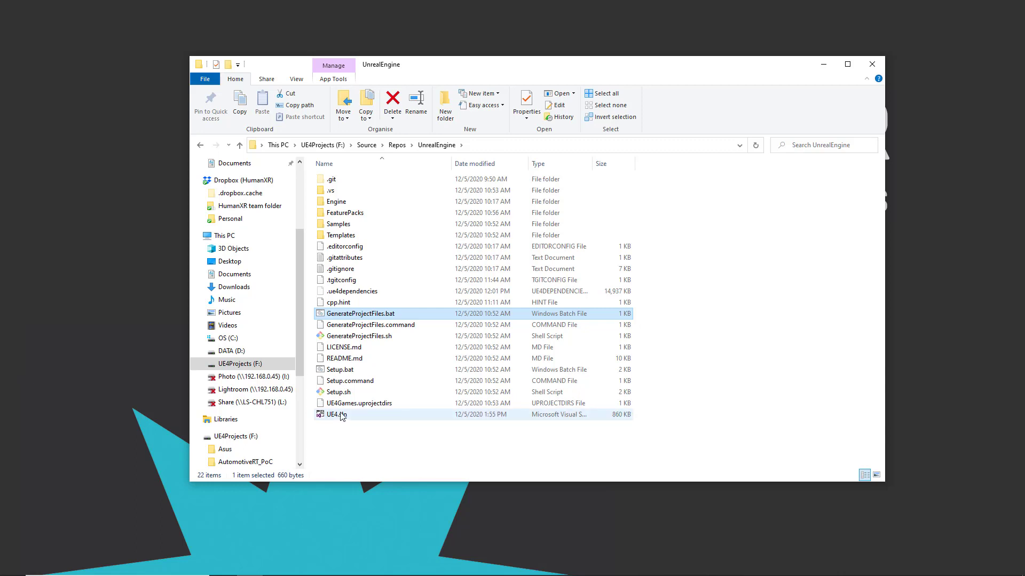
pyautogui.doubleClick(342, 415)
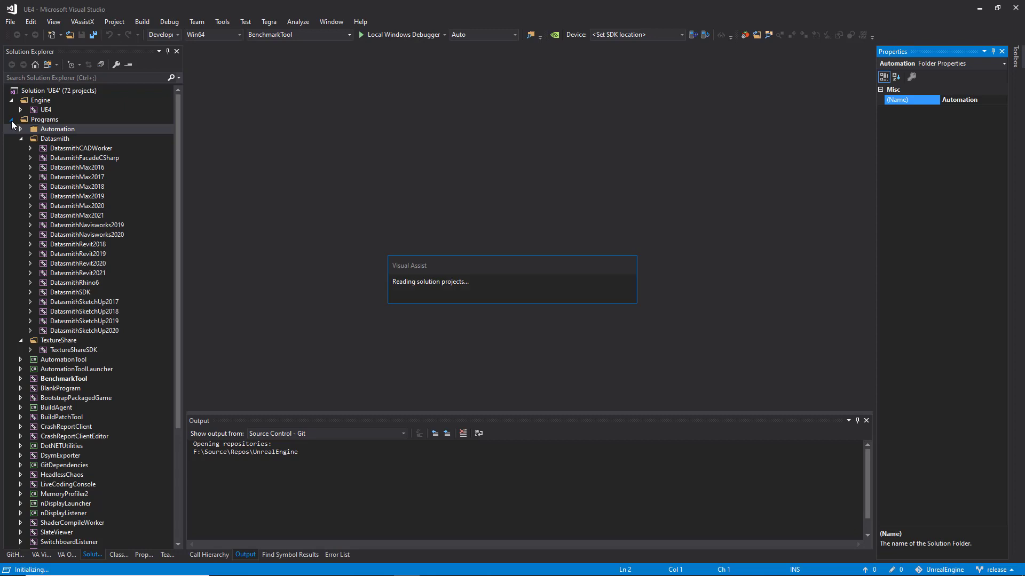
pyautogui.click(43, 110)
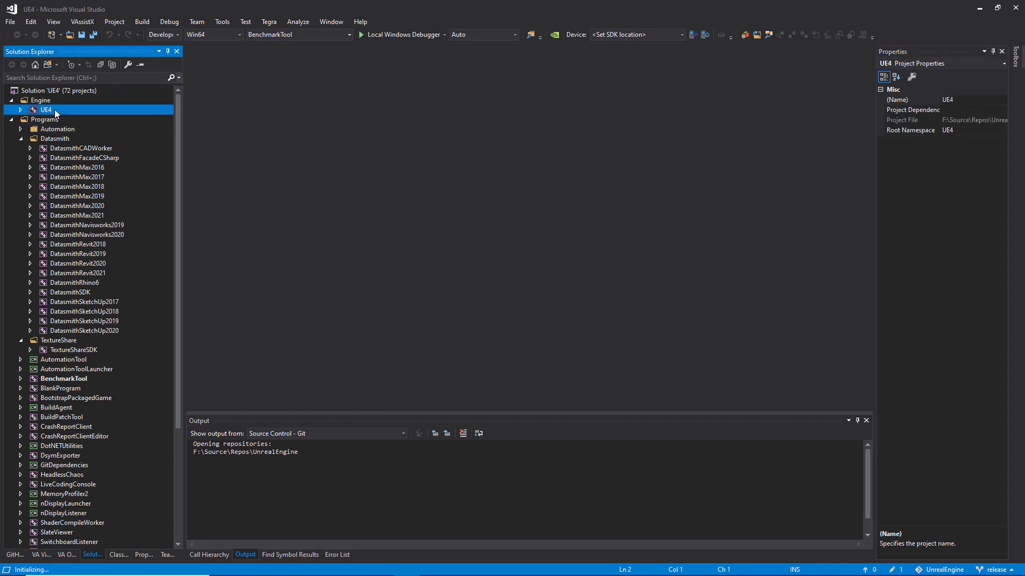
pyautogui.rightClick(54, 110)
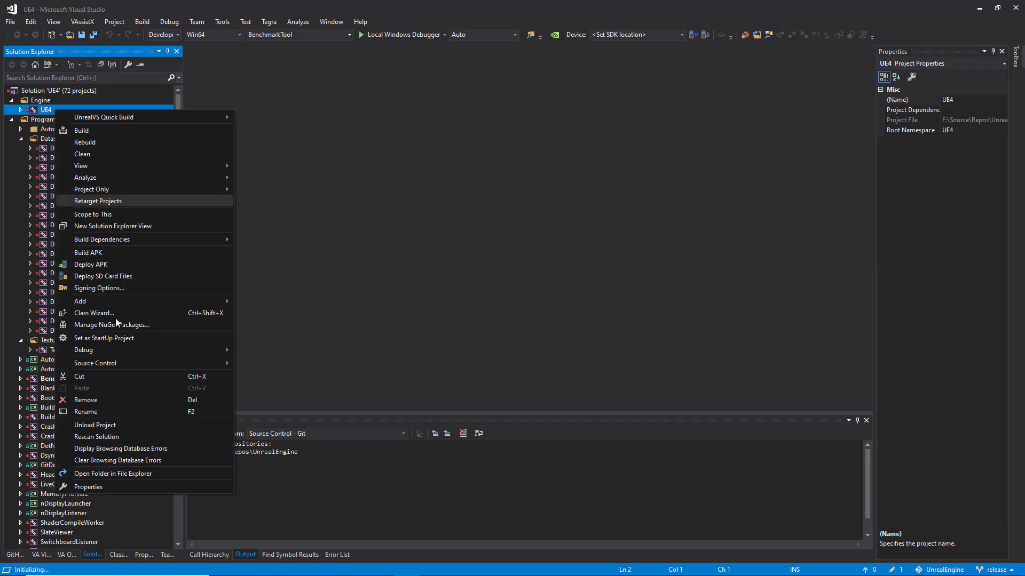
pyautogui.click(119, 341)
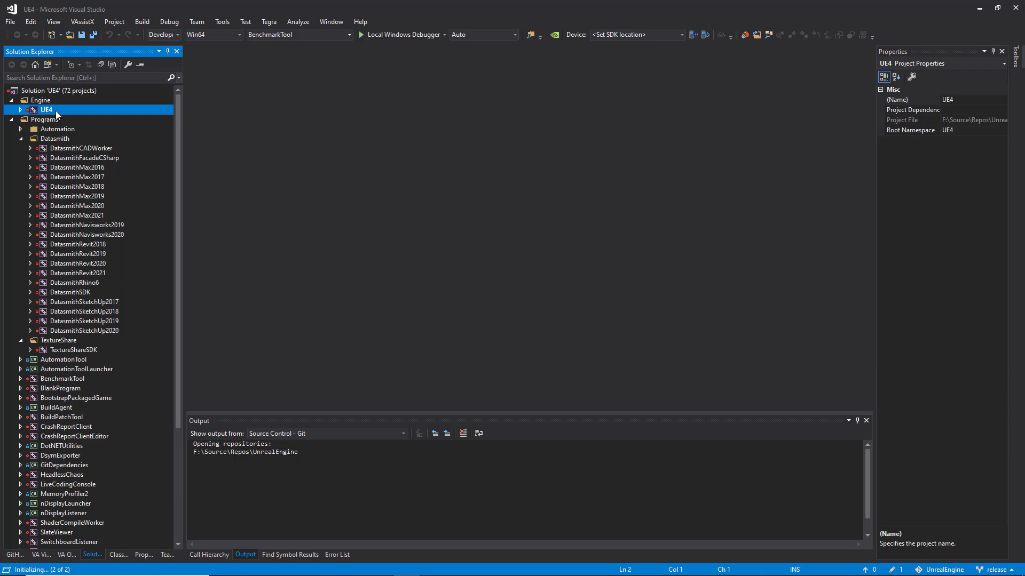
# Step: Collapse the Programs folder in the solution and build the UE4 project
pyautogui.click(11, 121)
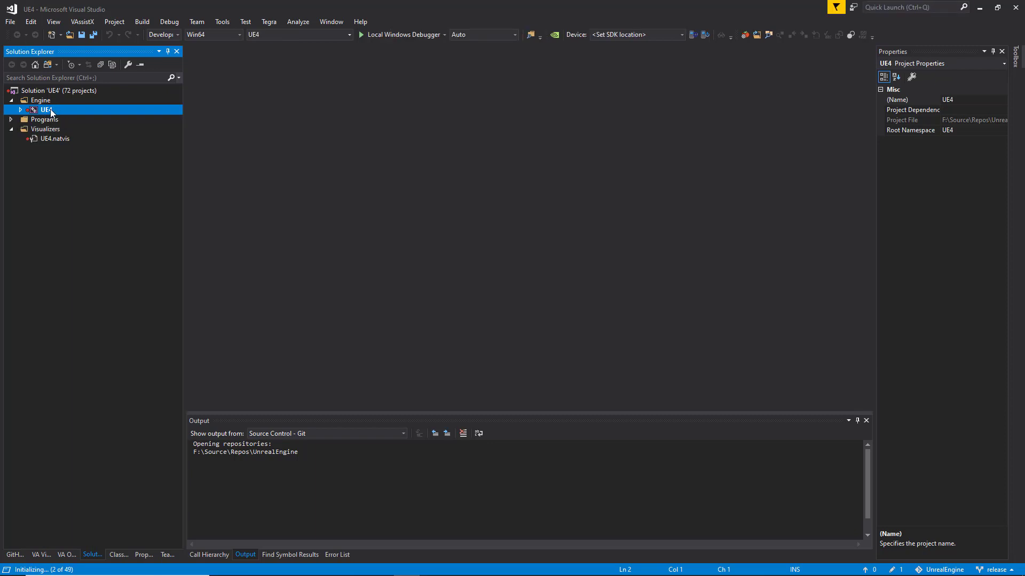
pyautogui.click(143, 22)
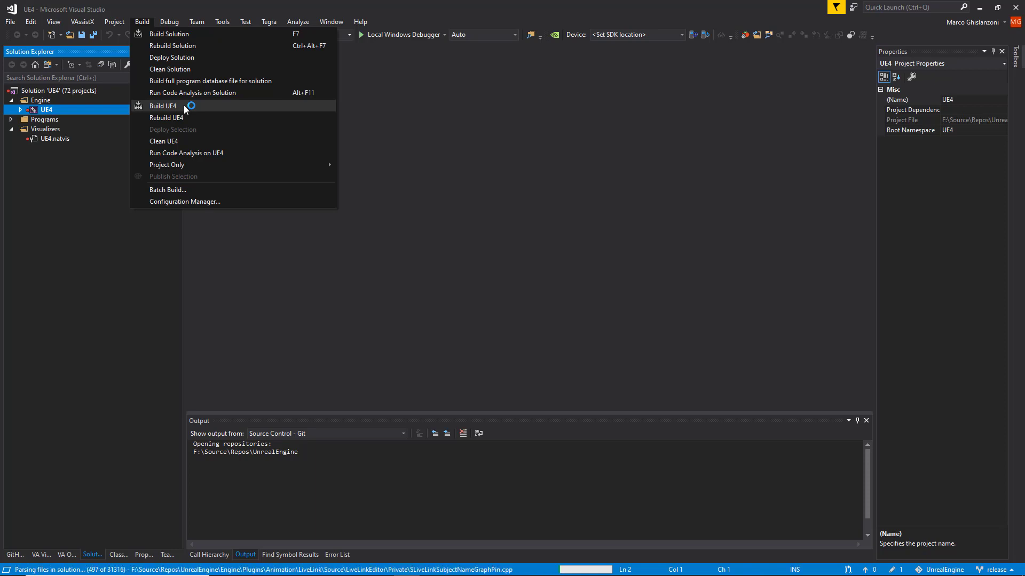
pyautogui.click(185, 108)
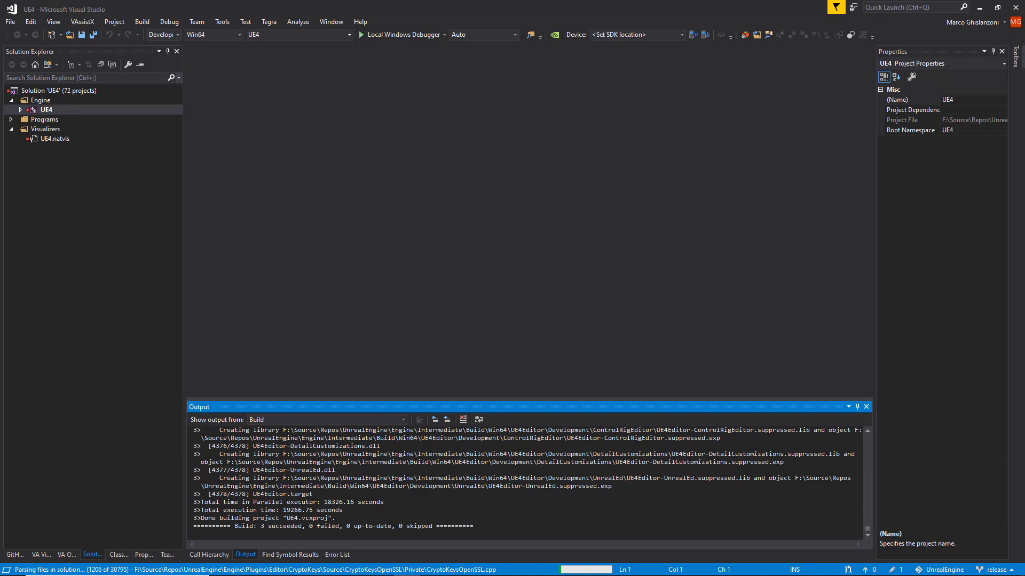
# Step: Switch to File Explorer and open the ChaosVehicleTutP3 folder inside Unreal Projects
pyautogui.click(249, 570)
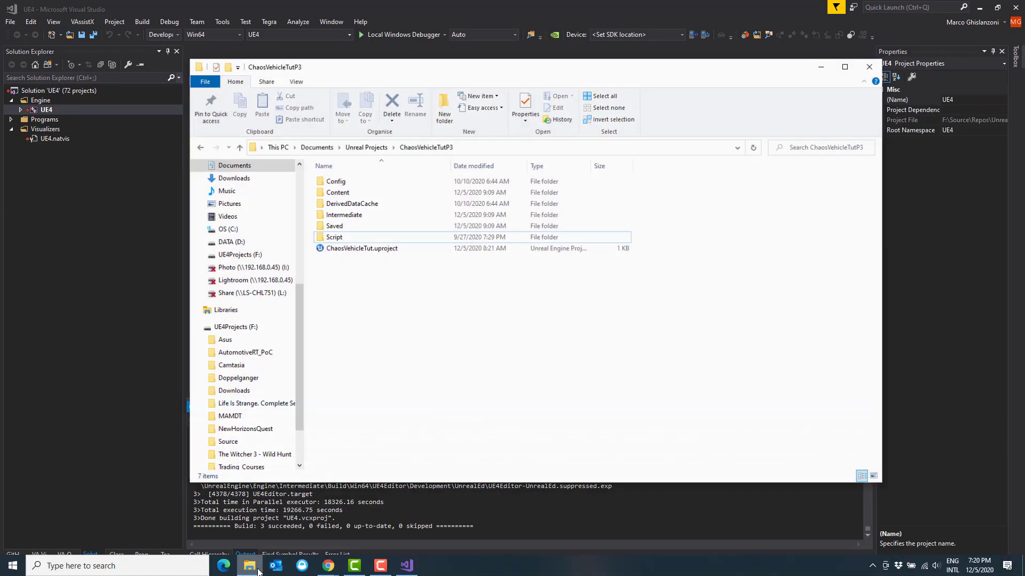
pyautogui.scroll(6, 290, 218)
pyautogui.click(239, 236)
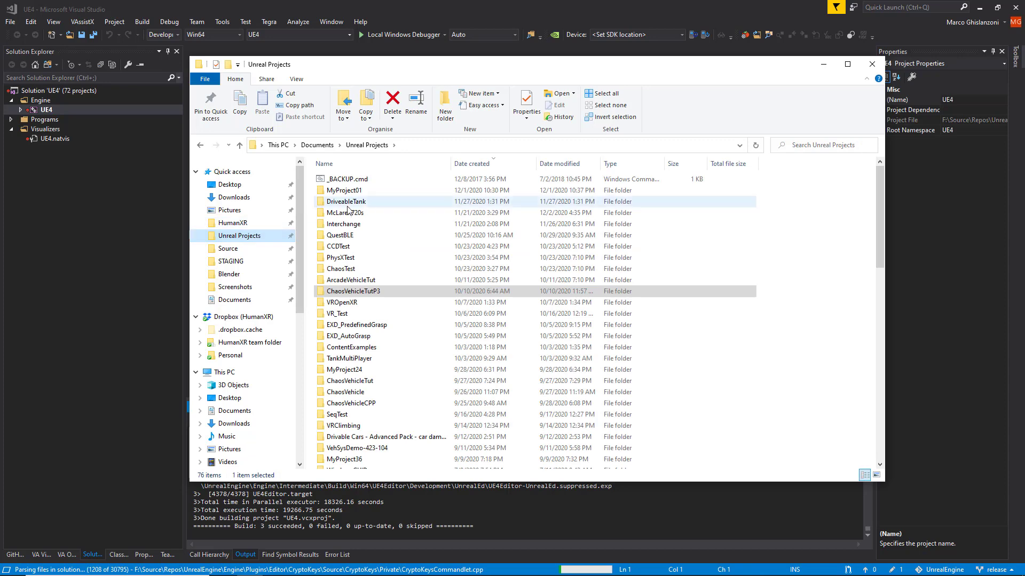
pyautogui.doubleClick(379, 291)
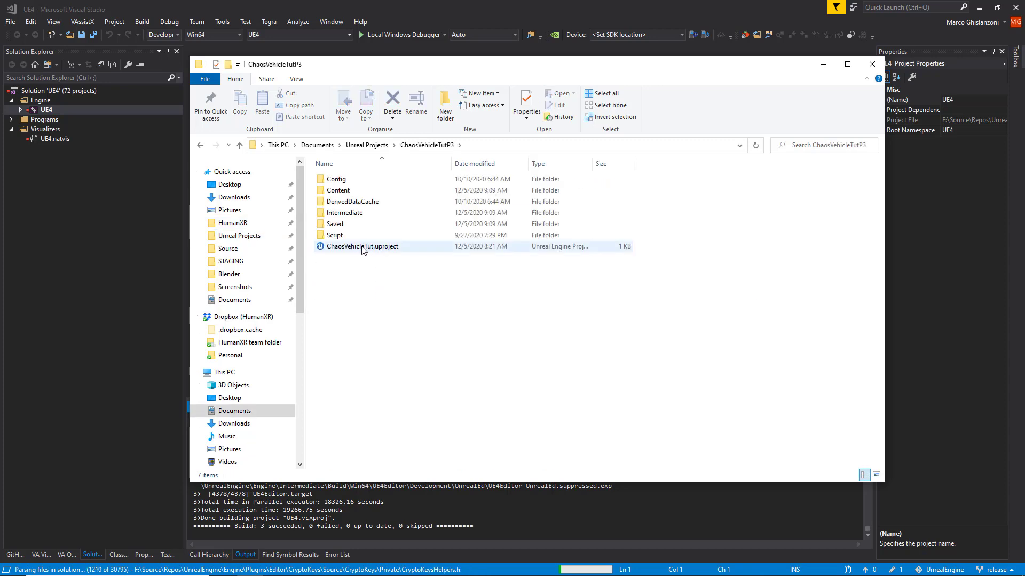
# Step: Check which Unreal Engine version is assigned to ChaosVehicleTut.uproject without changing it
pyautogui.click(363, 249)
pyautogui.rightClick(363, 248)
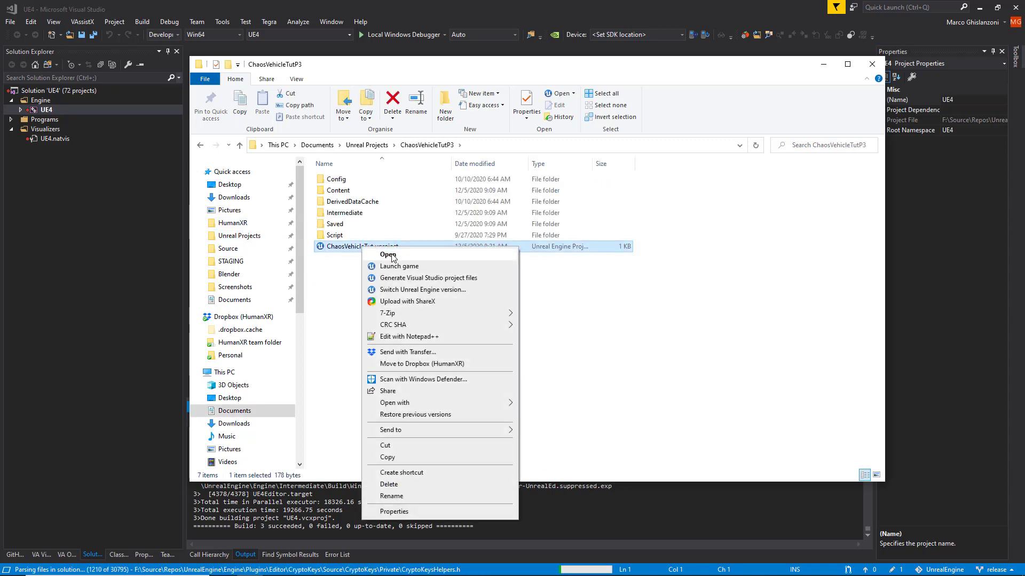
pyautogui.click(429, 291)
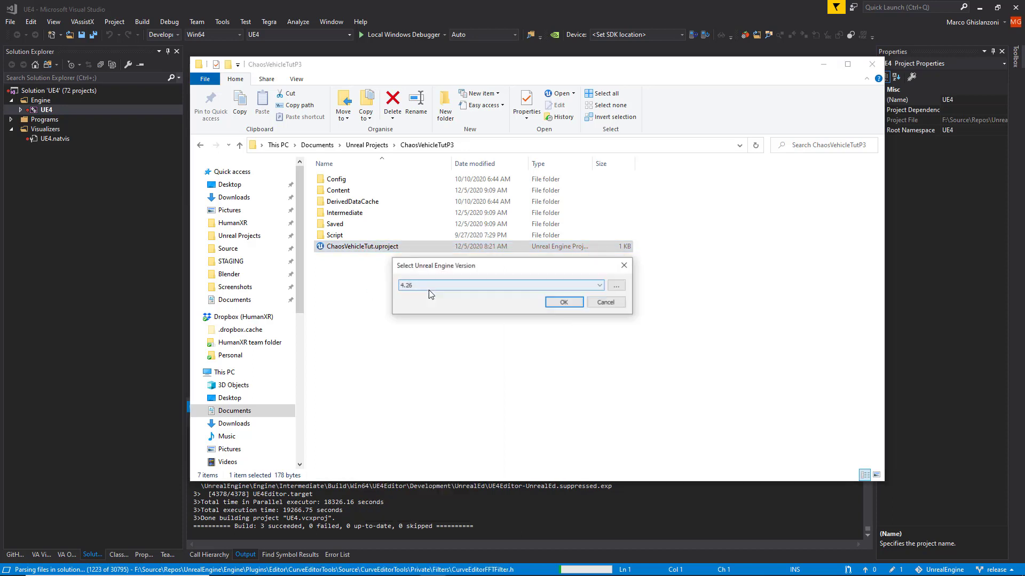
pyautogui.click(608, 307)
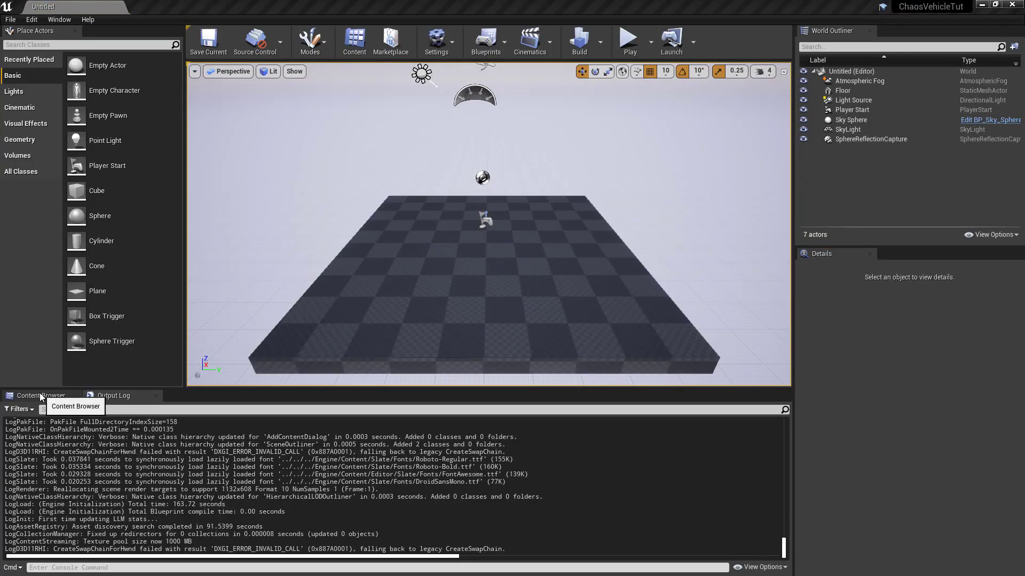
# Step: Show the Content Browser with its folder tree and open TestMap from the Content folder
pyautogui.click(41, 396)
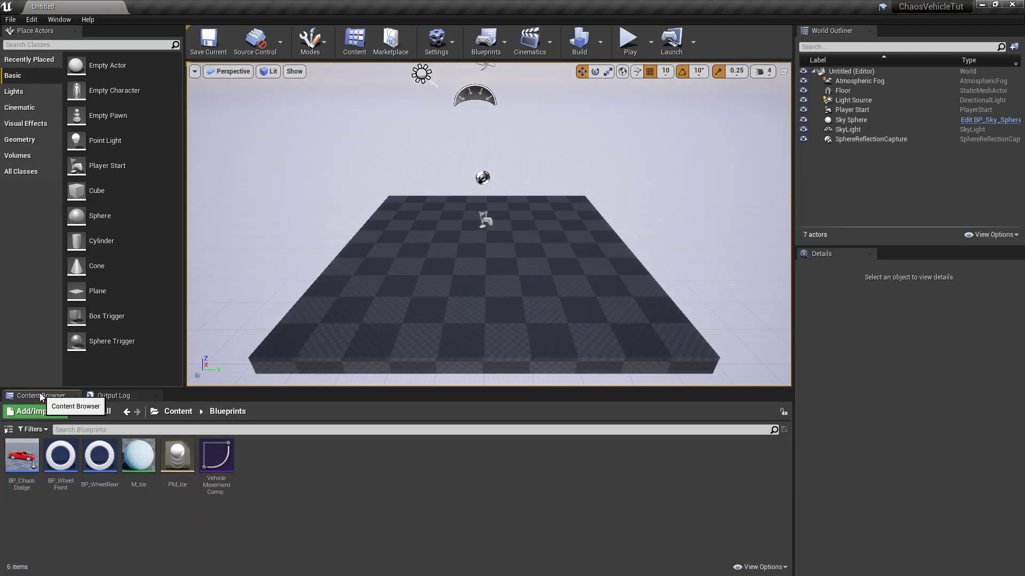
pyautogui.click(8, 430)
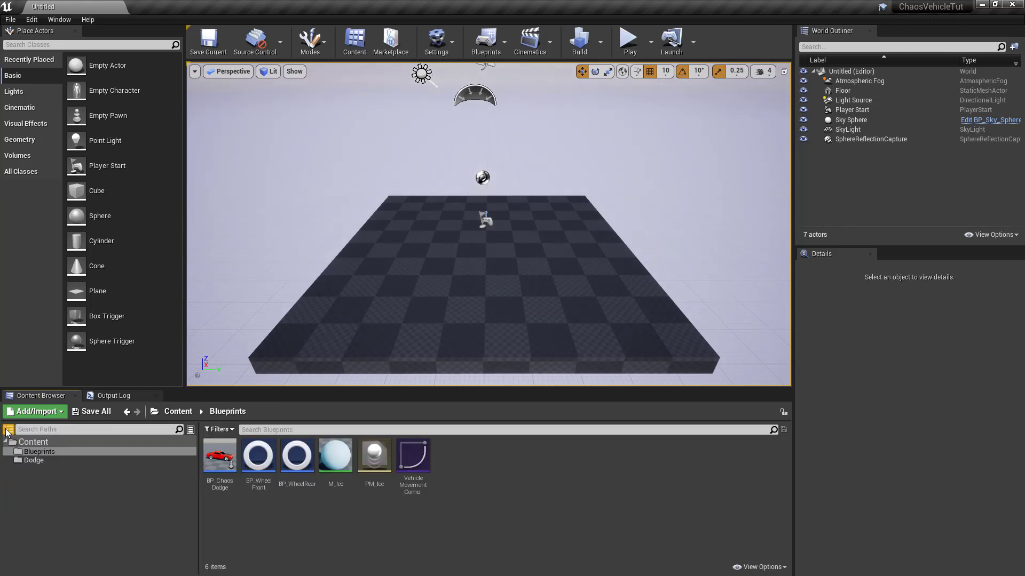
pyautogui.click(54, 444)
pyautogui.doubleClick(308, 465)
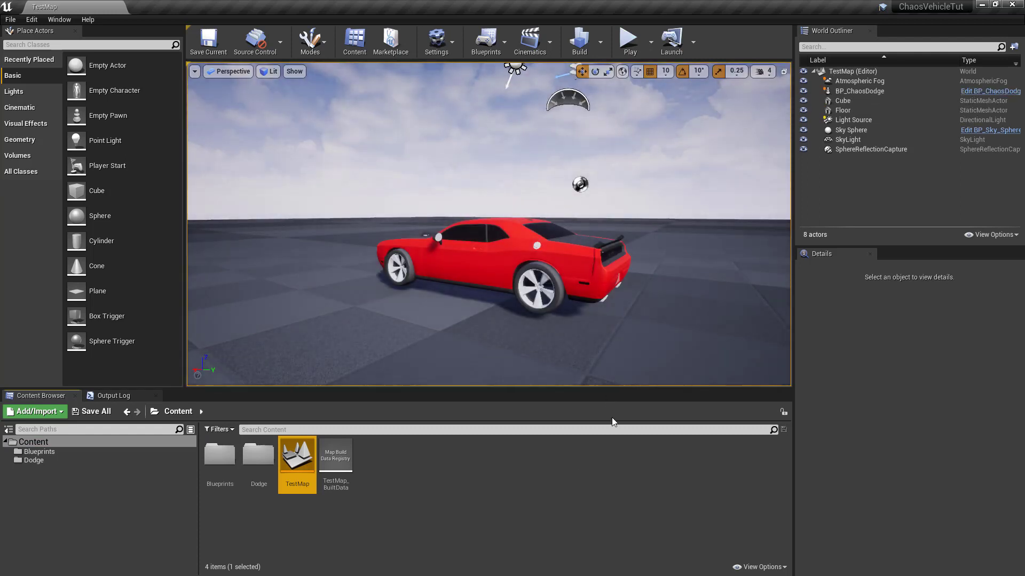
# Step: Play TestMap in the viewport to test the car, ending the session and closing the message log
pyautogui.click(628, 40)
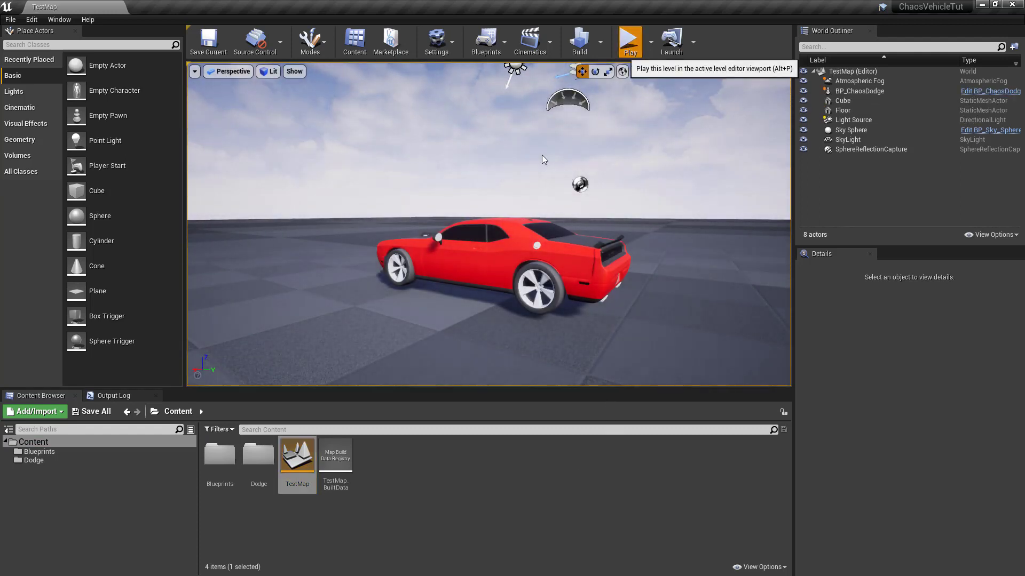
pyautogui.click(421, 247)
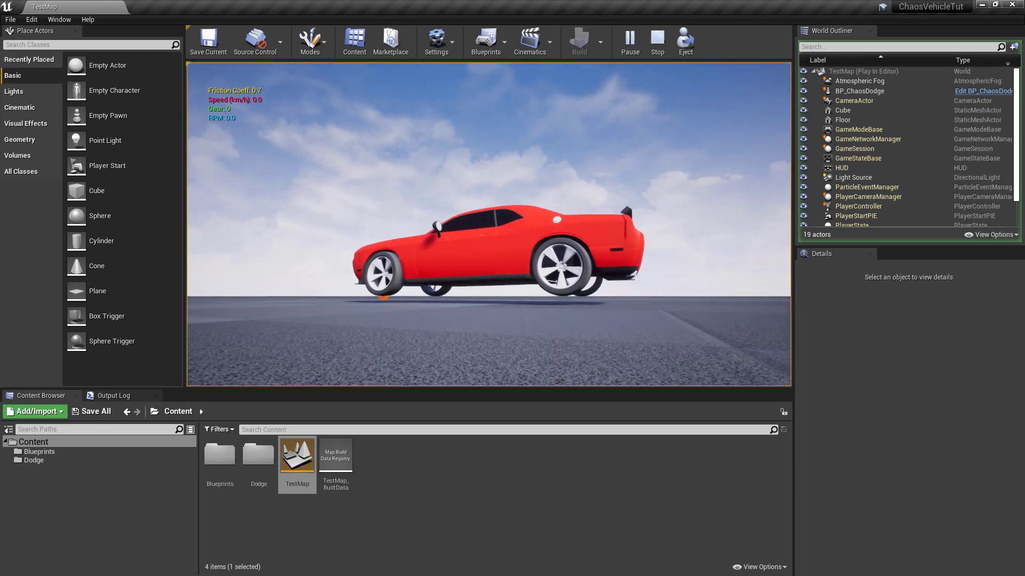
pyautogui.press('Escape')
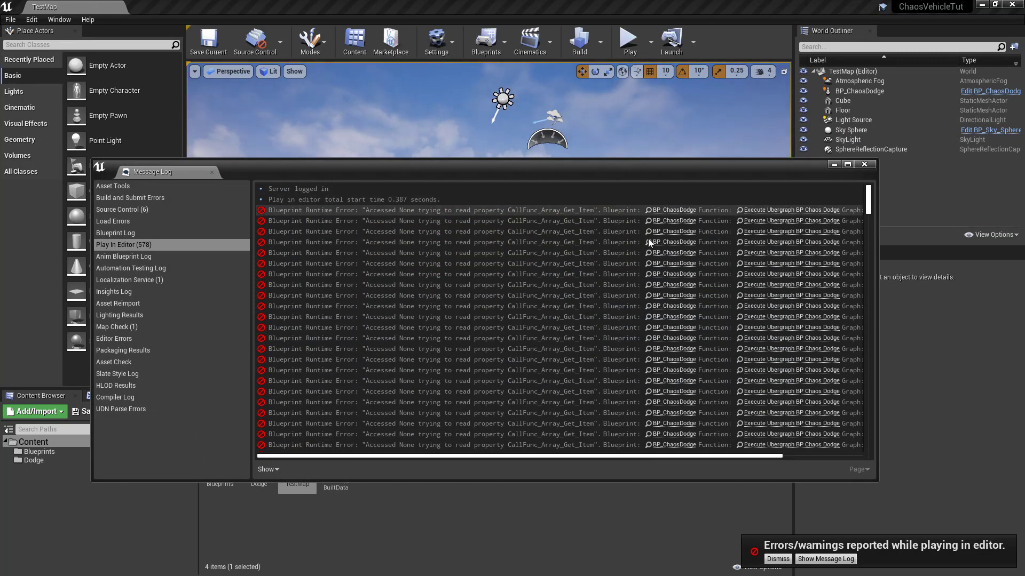
pyautogui.click(870, 162)
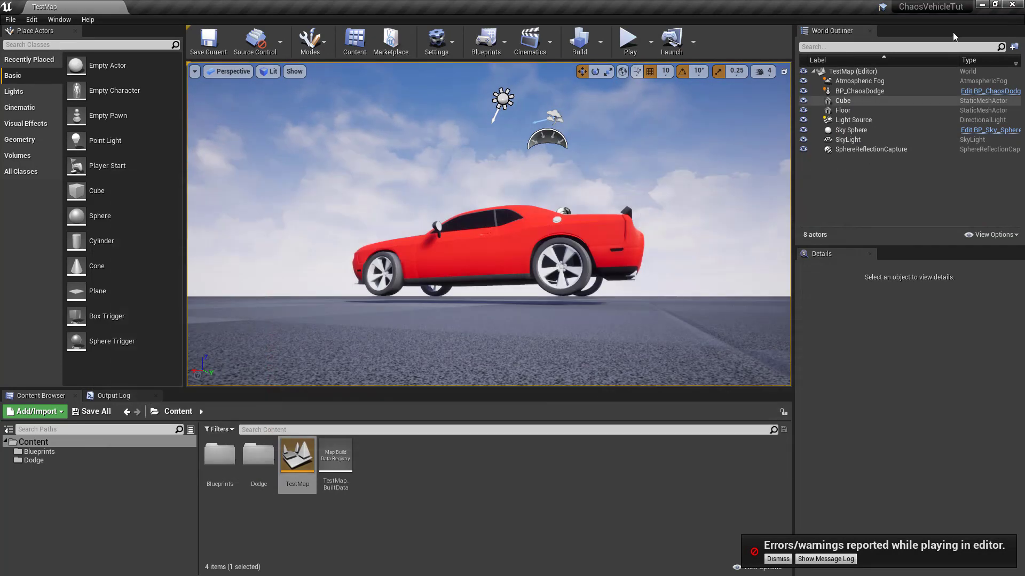
# Step: Close the editor and switch ChaosVehicleTut.uproject to the source build at F:\Source\Repos\UnrealEngine
pyautogui.click(1021, 3)
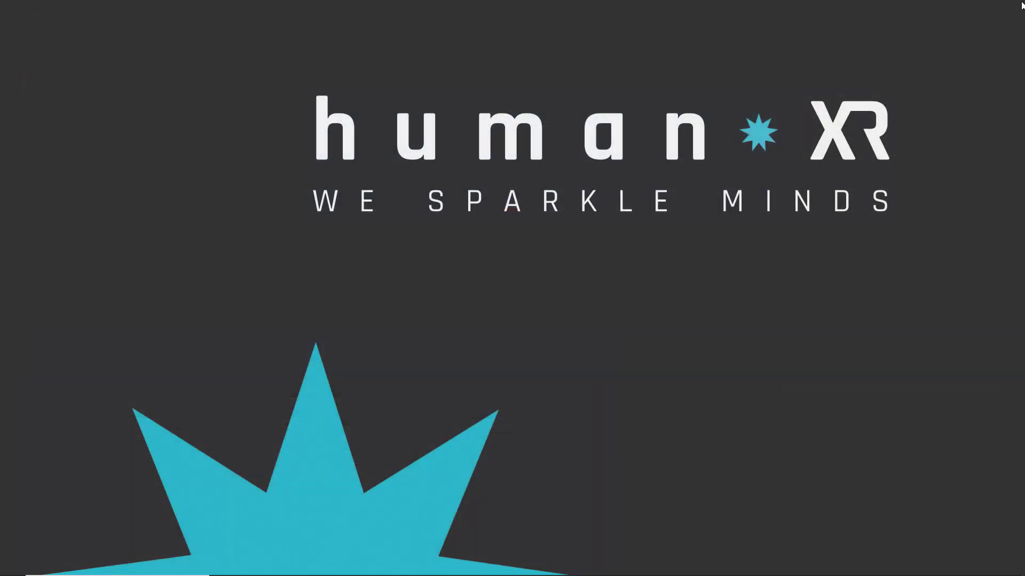
pyautogui.click(250, 567)
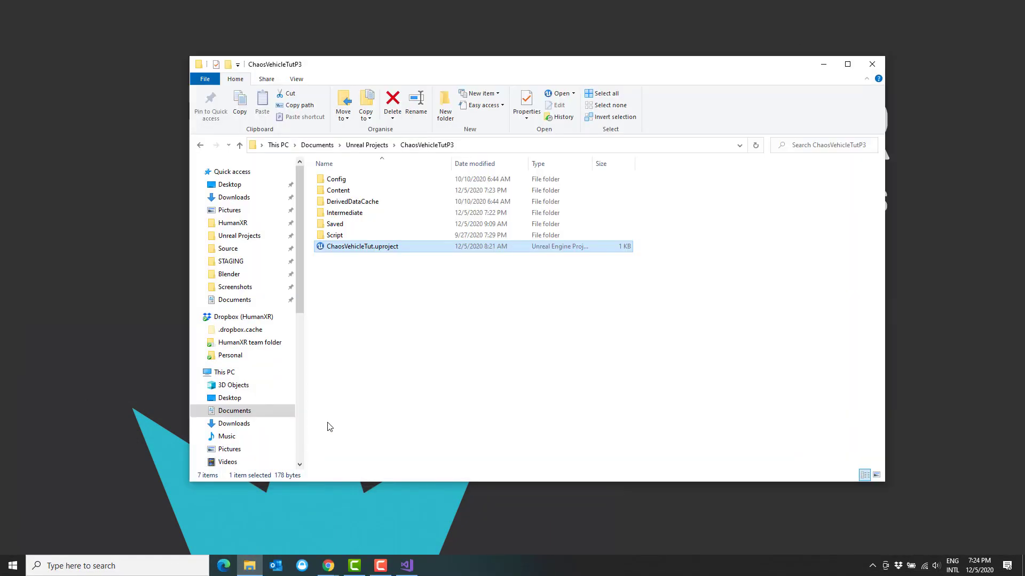
pyautogui.rightClick(366, 250)
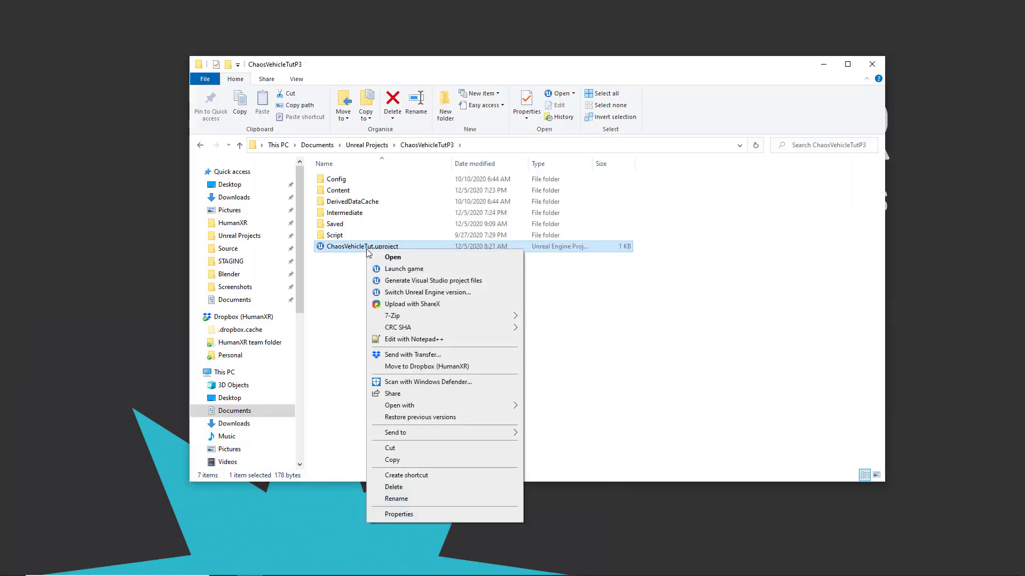
pyautogui.click(427, 292)
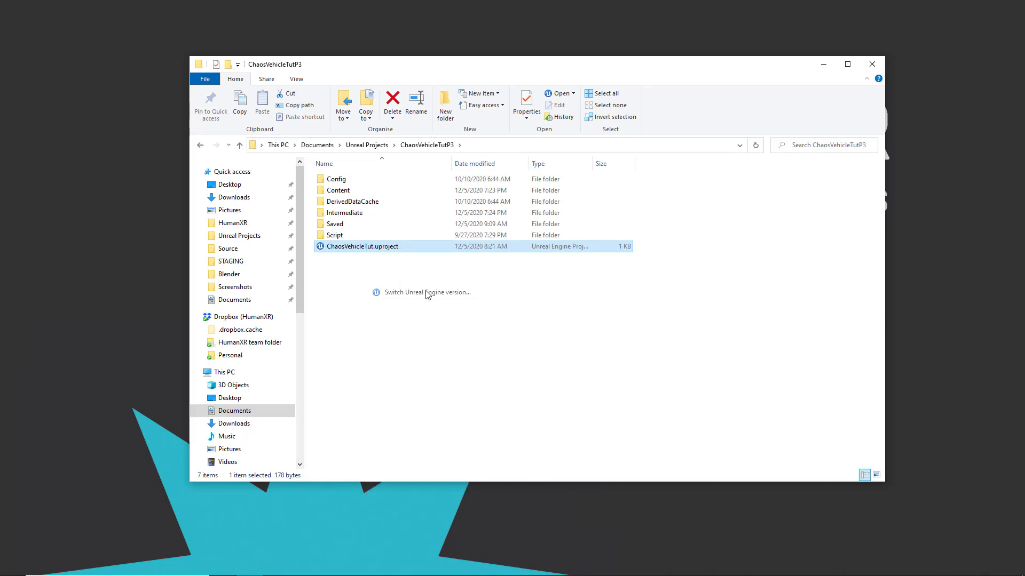
pyautogui.click(431, 286)
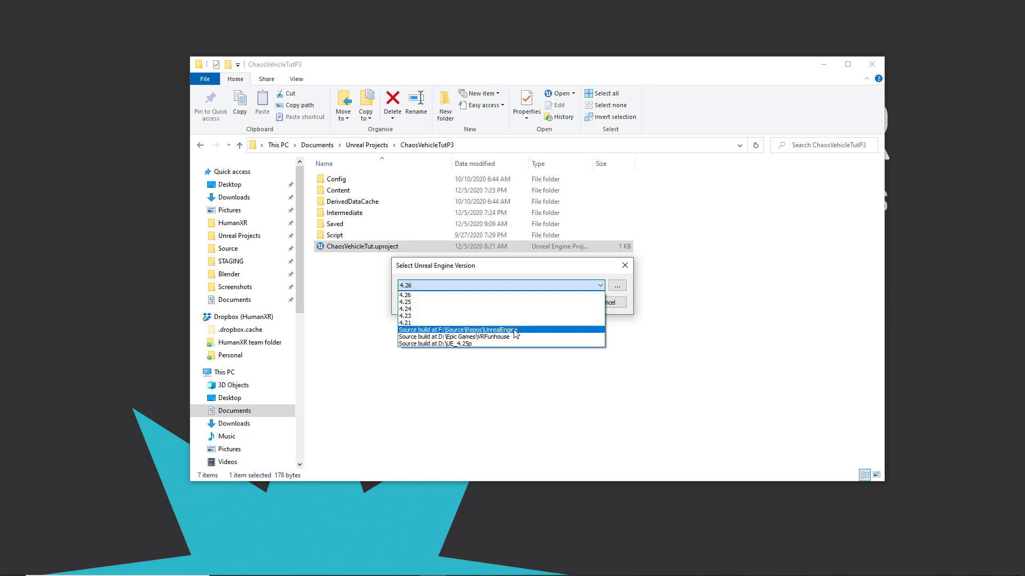
pyautogui.click(520, 331)
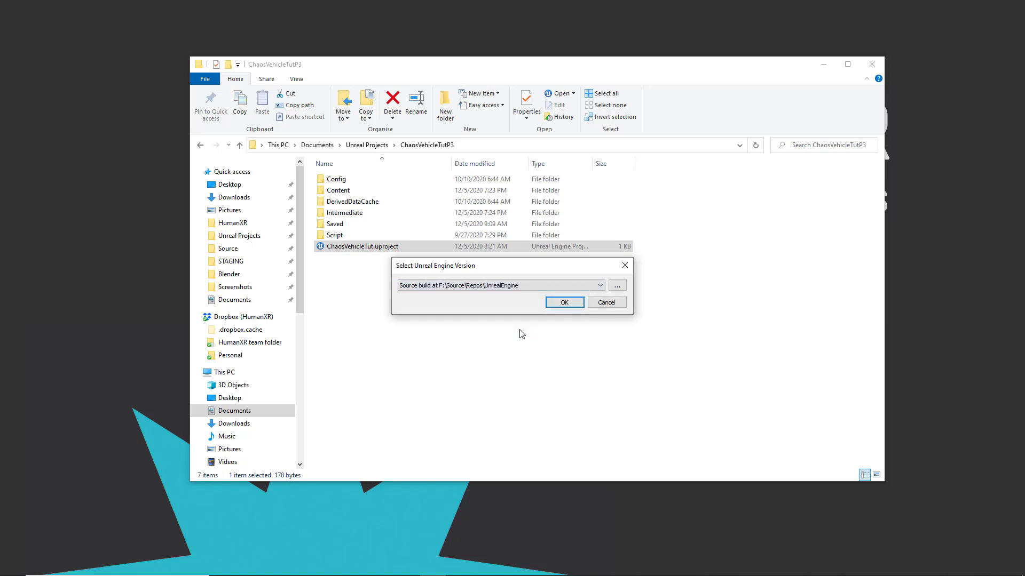
pyautogui.click(564, 303)
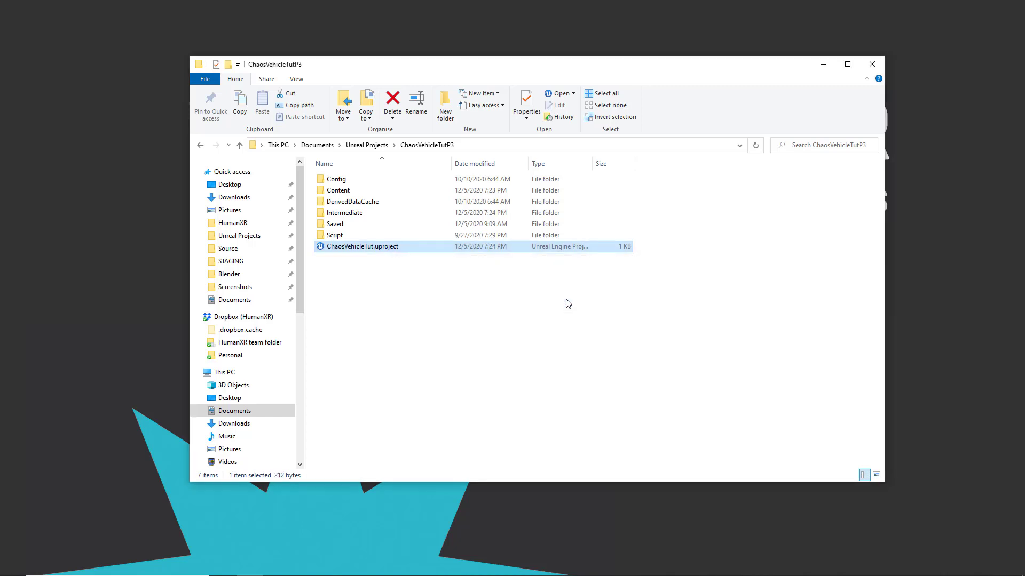
# Step: Open ChaosVehicleTut.uproject in Unreal Editor and load the TestMap level
pyautogui.doubleClick(349, 248)
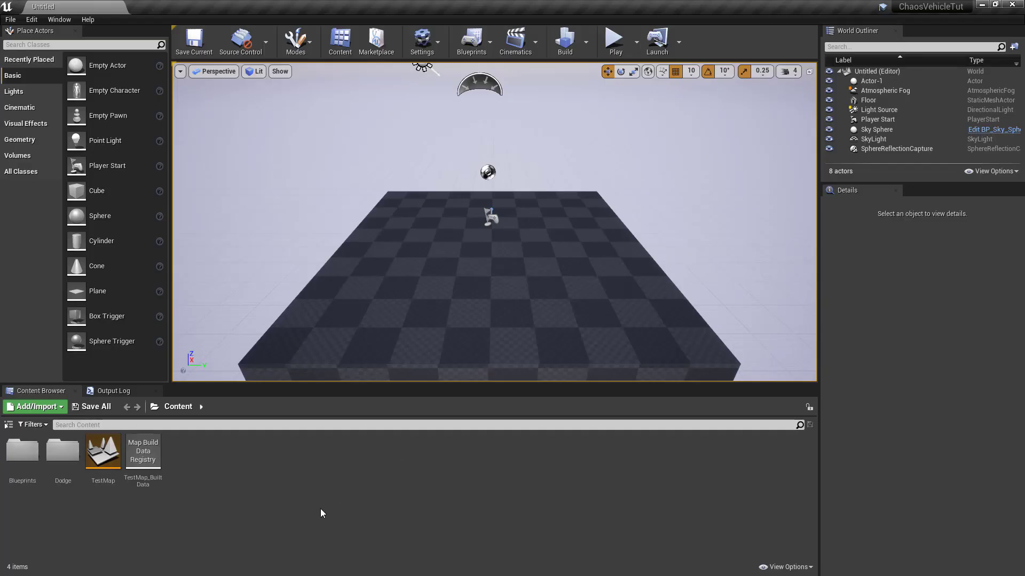
pyautogui.doubleClick(107, 459)
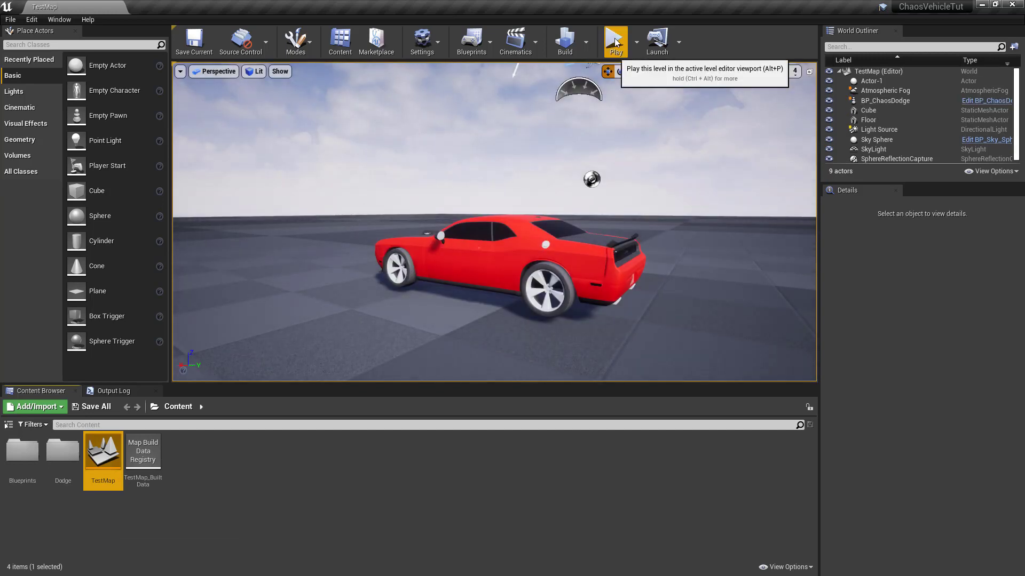
# Step: Play TestMap and test-drive the red car forward, in turns and in reverse across the floor and light blue patch, ending the session
pyautogui.click(615, 40)
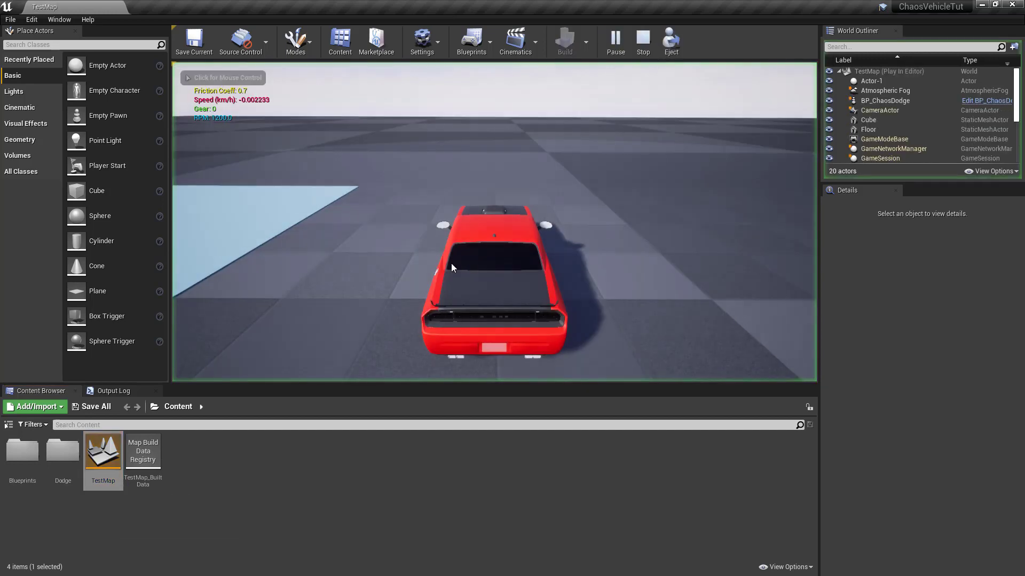
pyautogui.click(452, 267)
pyautogui.press('w')
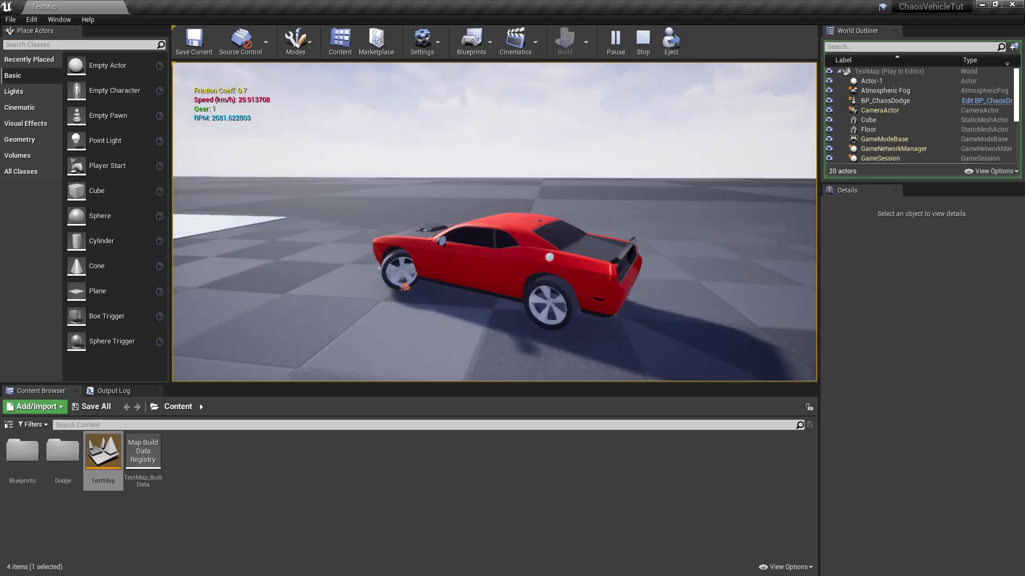
pyautogui.press('d')
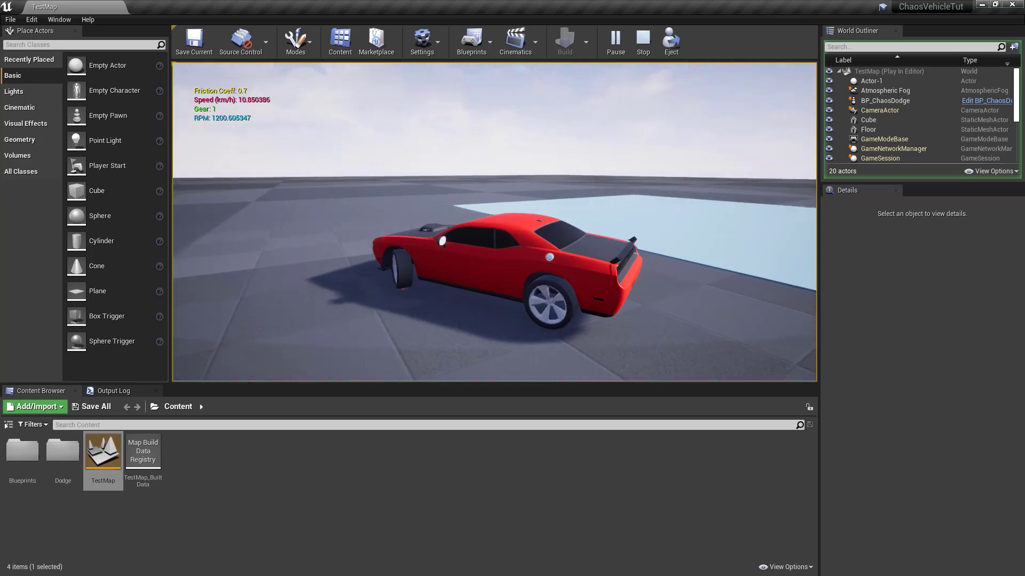
pyautogui.press('a')
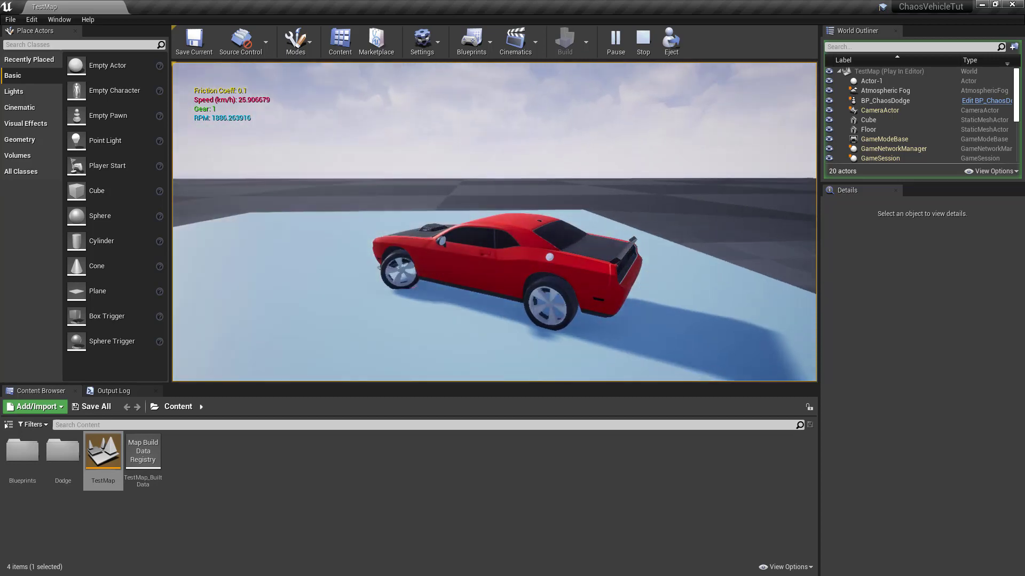
pyautogui.press('s')
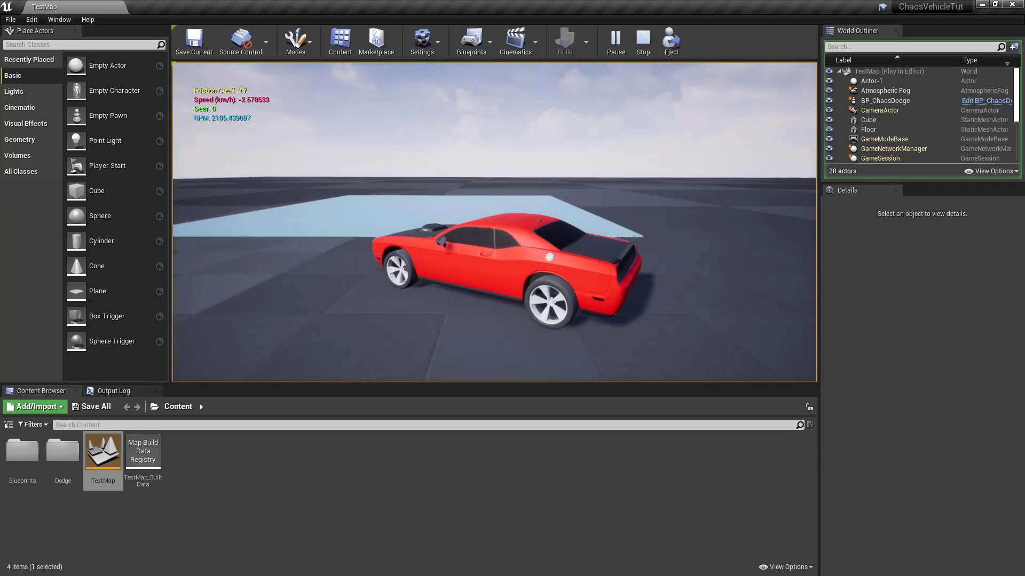
pyautogui.press('w')
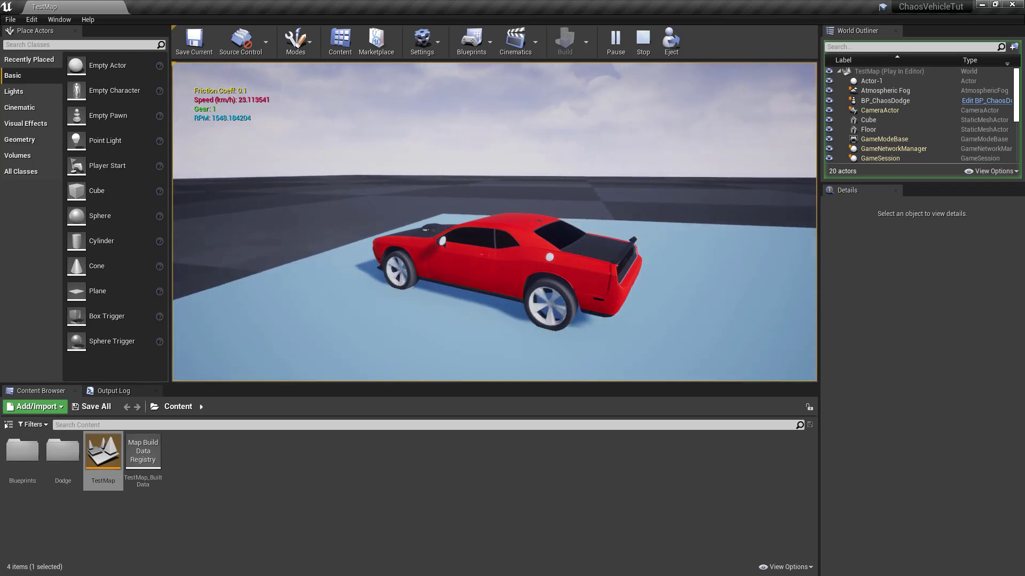
pyautogui.press('Escape')
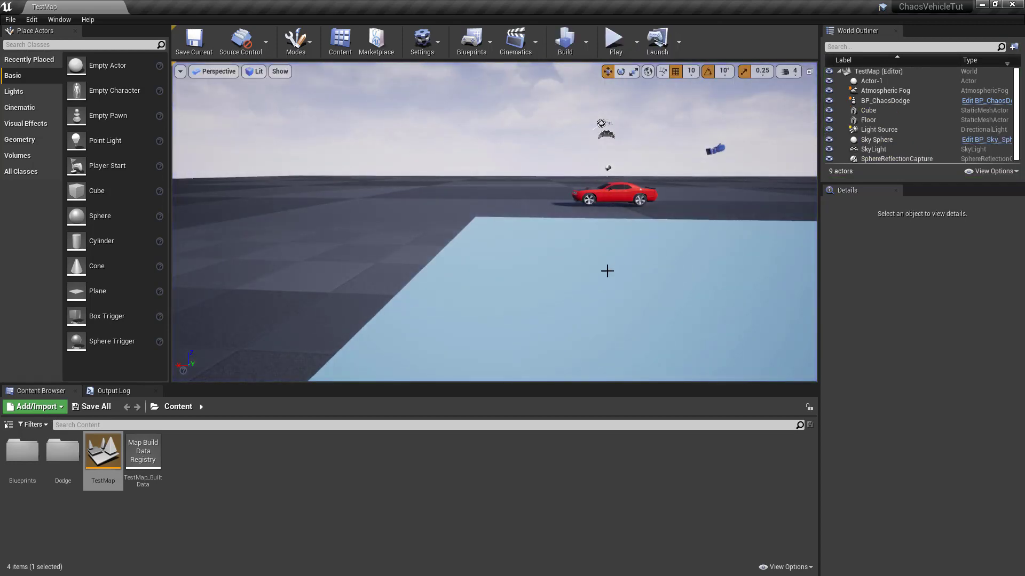
pyautogui.moveTo(607, 270); pyautogui.dragTo(642, 267)
pyautogui.press('w')
pyautogui.press('w')
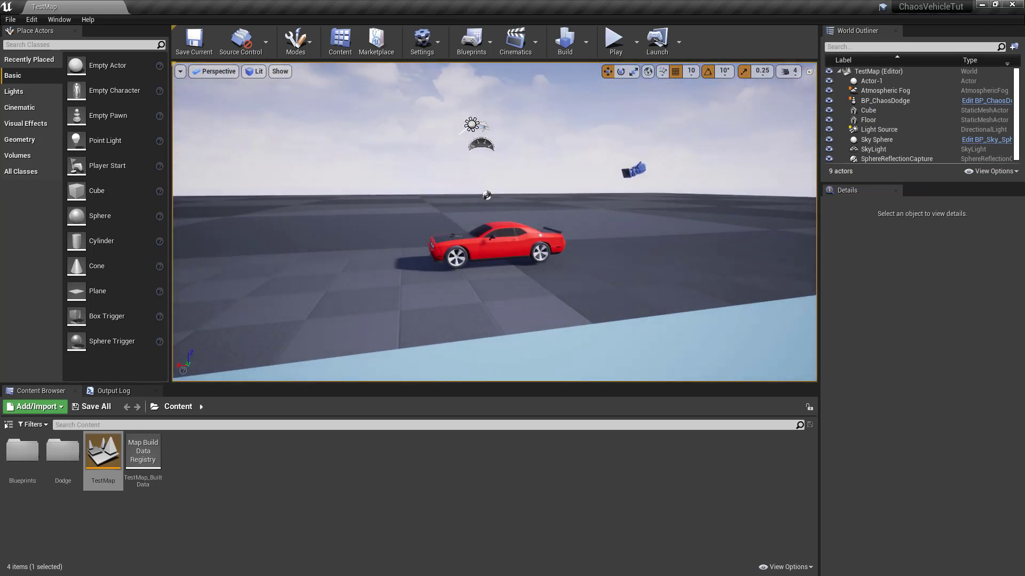